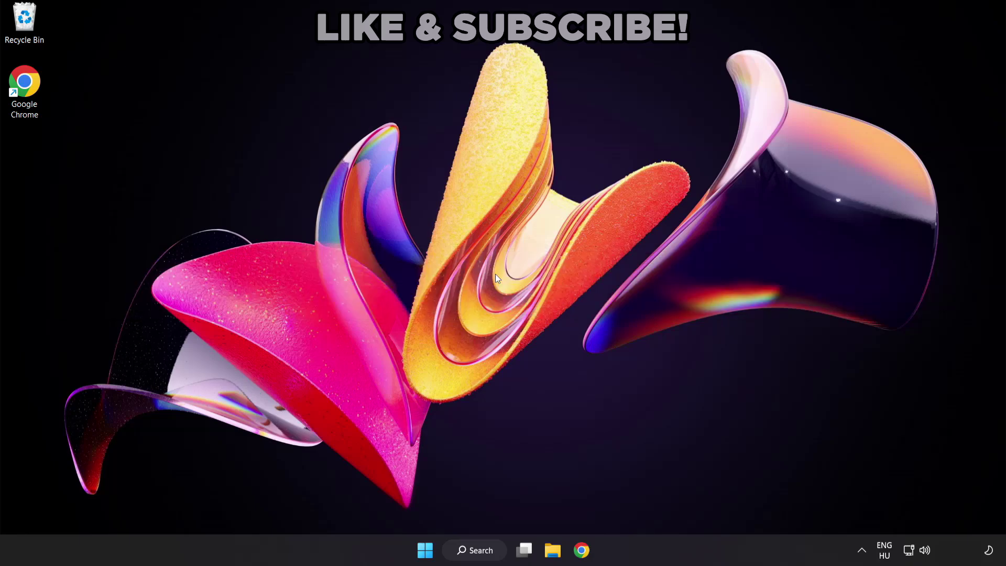
# Search Windows for "device manager", open Device Manager and move its window toward the middle of the desktop.
pyautogui.click(487, 557)
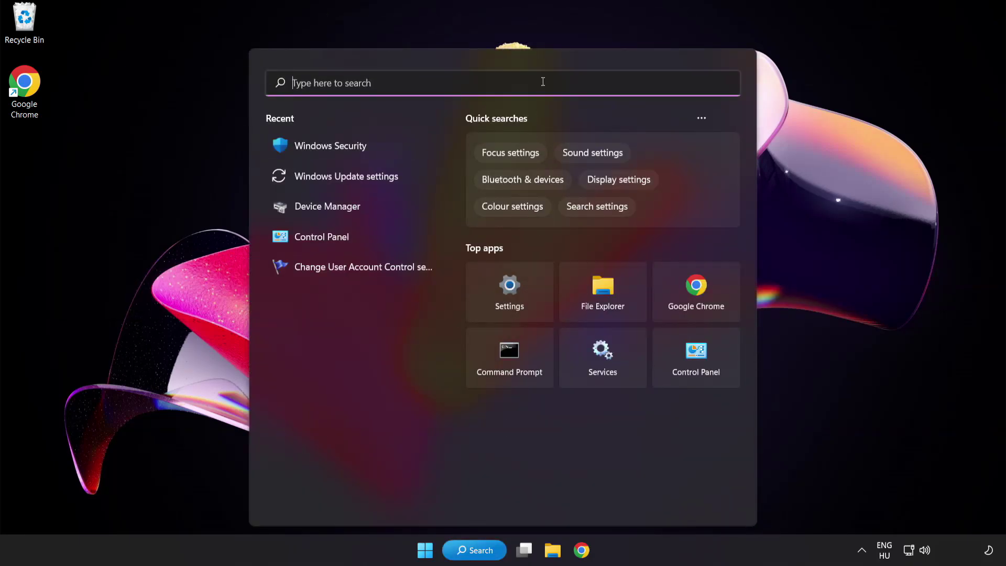
pyautogui.write('device ma')
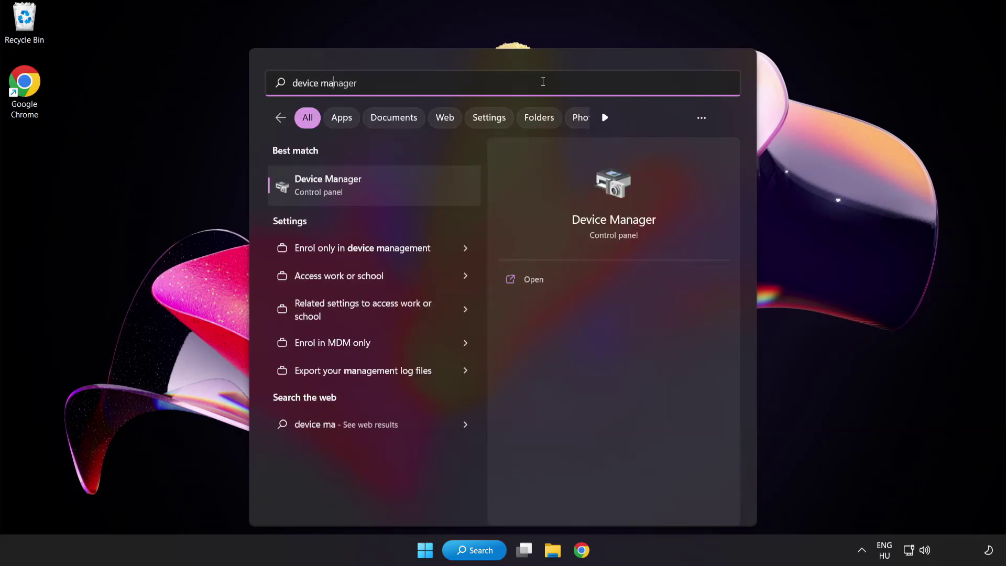
pyautogui.write('nager')
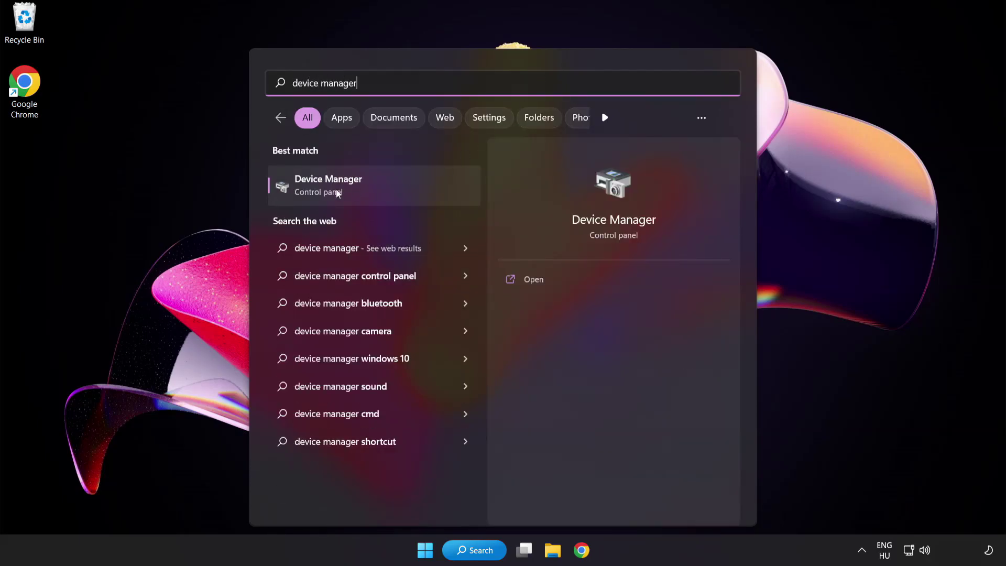
pyautogui.click(402, 190)
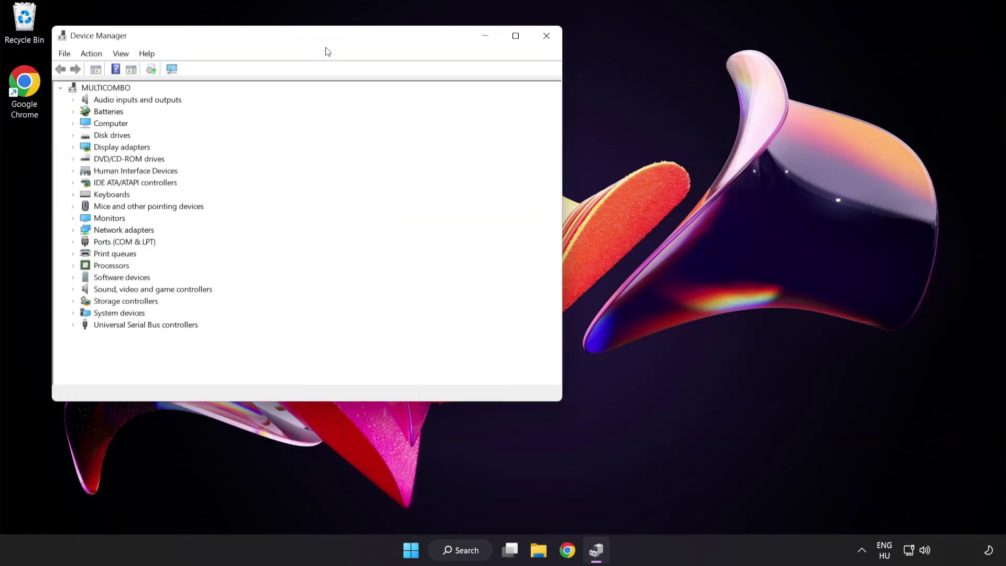
pyautogui.moveTo(326, 40); pyautogui.dragTo(494, 105)
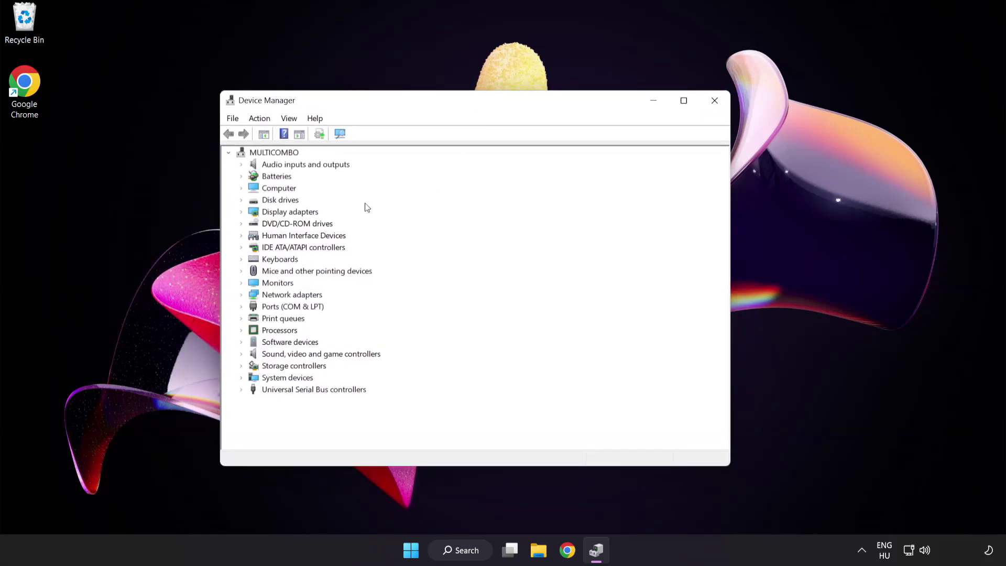
# Update the VMware SVGA 3D display adapter driver using the automatic driver search, and close Device Manager.
pyautogui.click(297, 213)
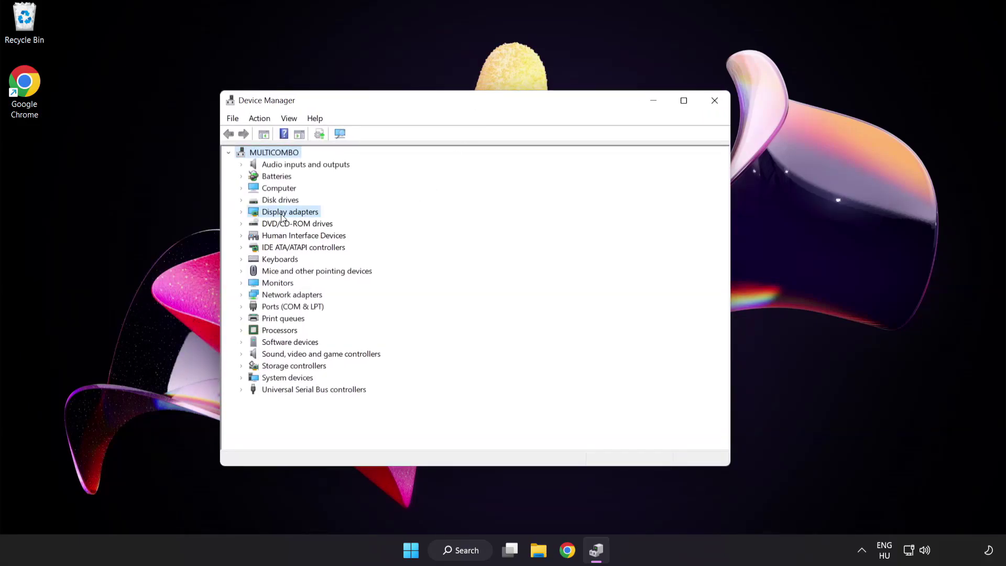
pyautogui.click(242, 212)
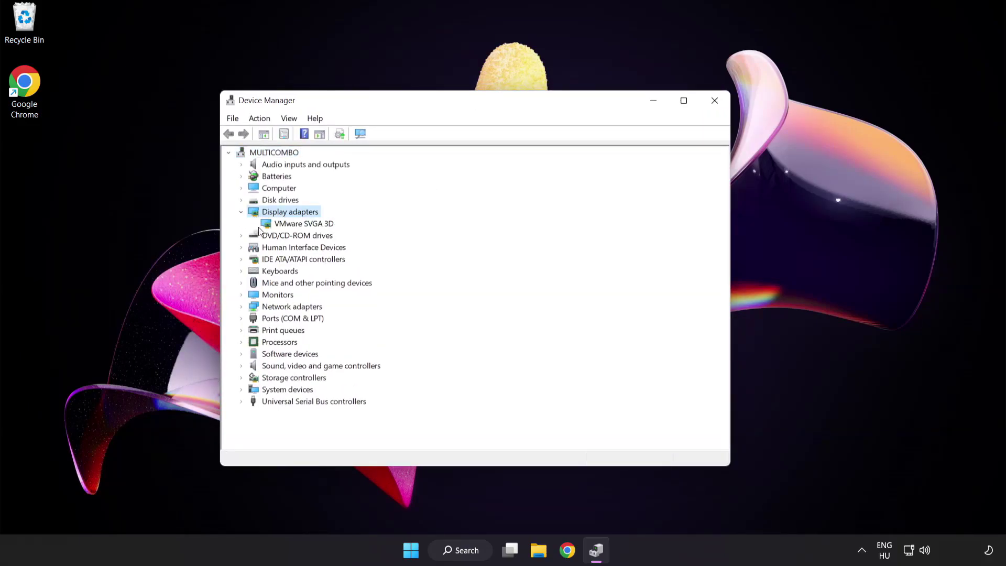
pyautogui.click(261, 228)
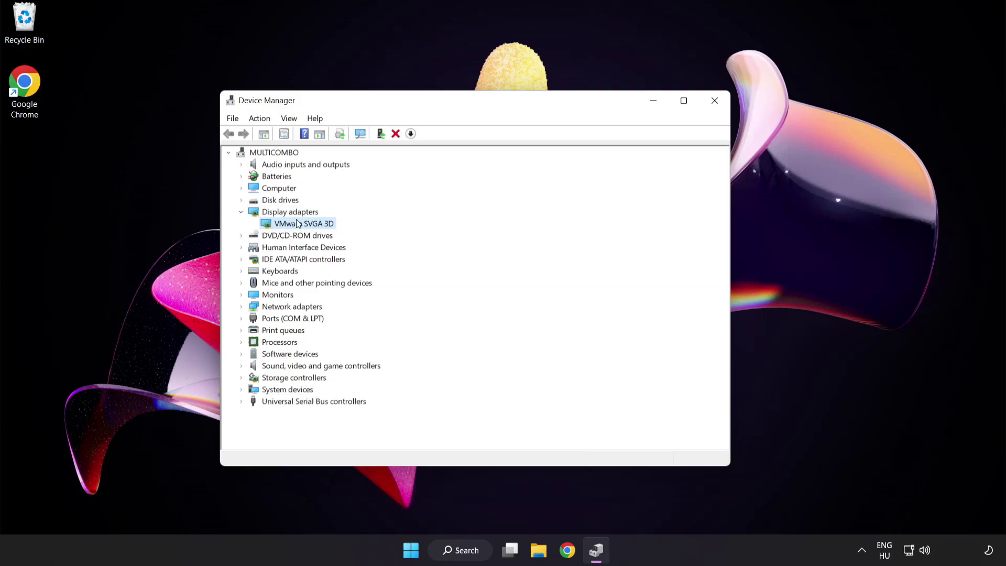
pyautogui.rightClick(295, 224)
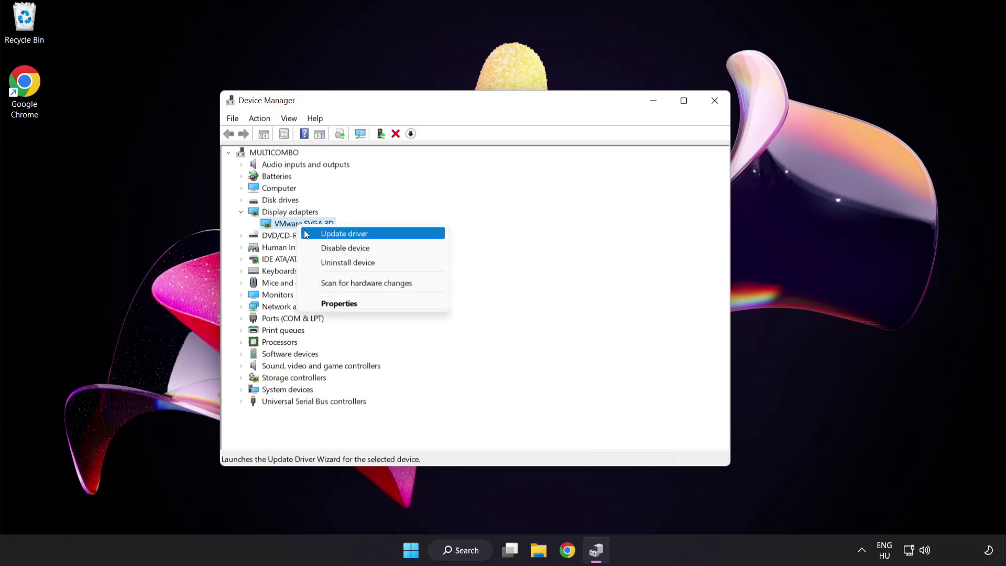
pyautogui.click(390, 234)
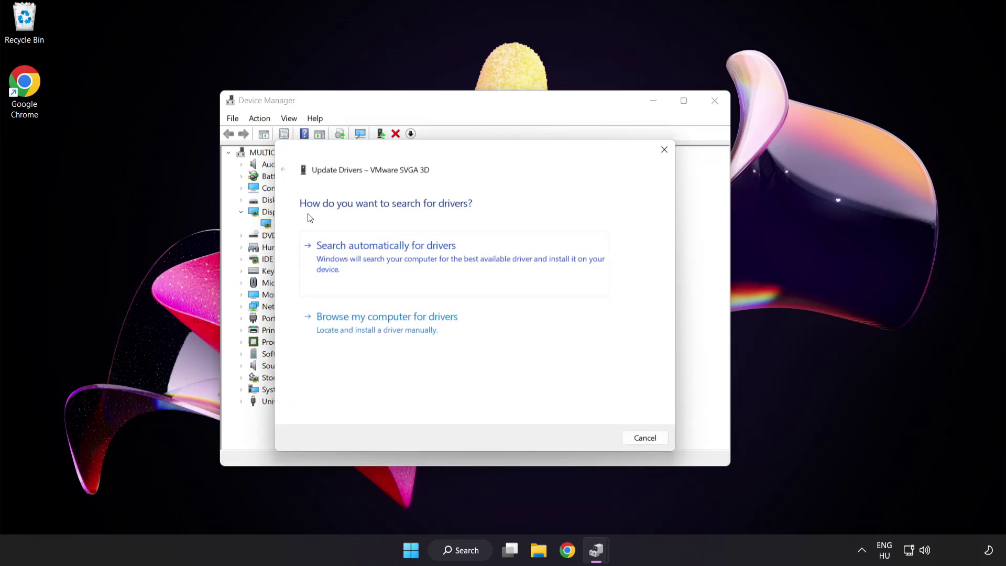
pyautogui.click(437, 257)
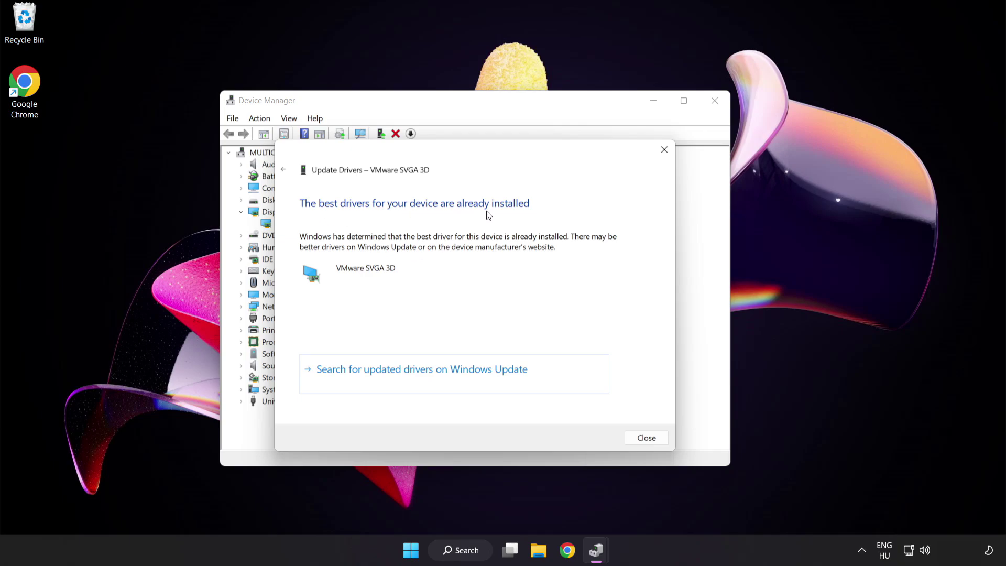
pyautogui.click(643, 439)
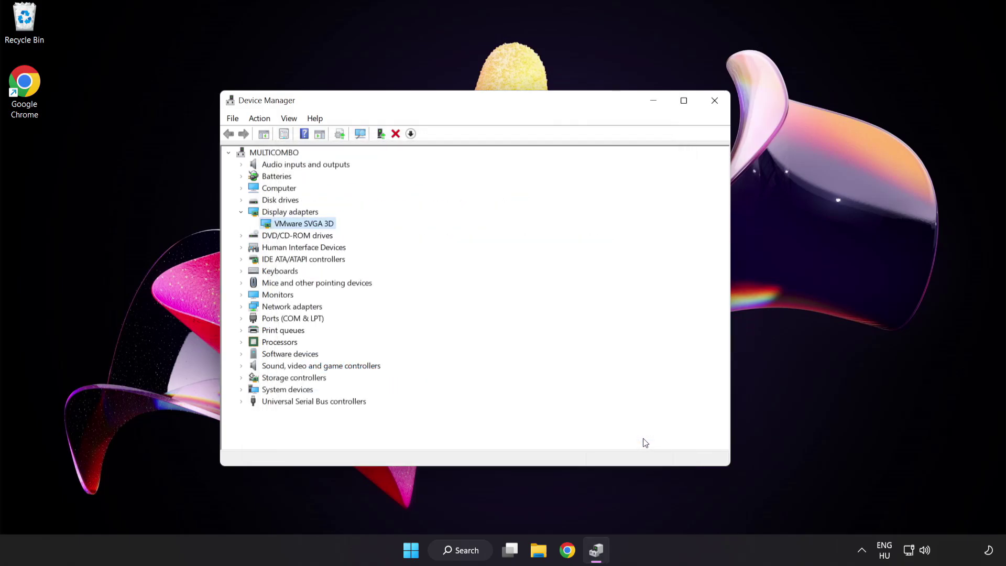
pyautogui.click(715, 101)
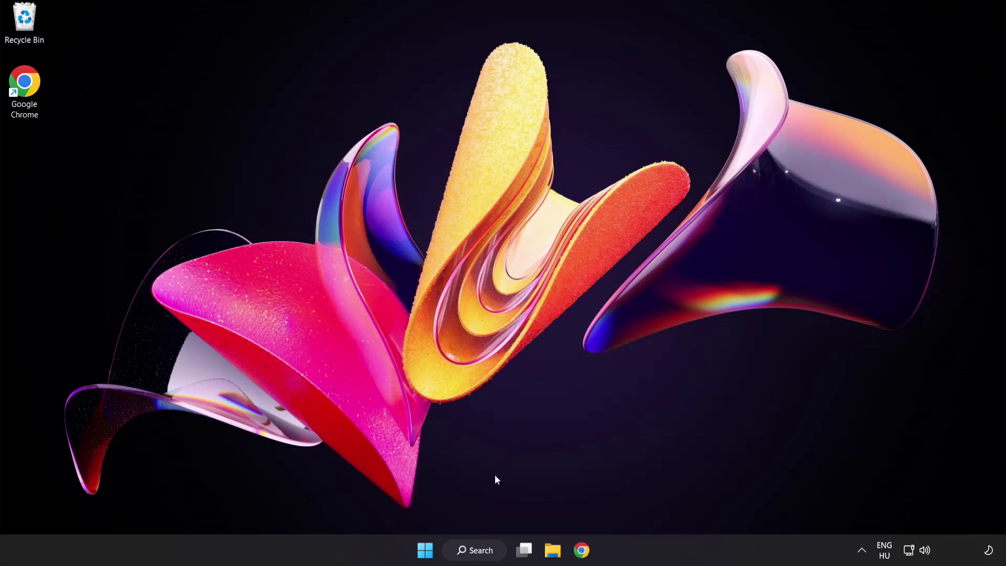
# Open the Windows Update settings, check for updates, and close Settings.
pyautogui.click(475, 550)
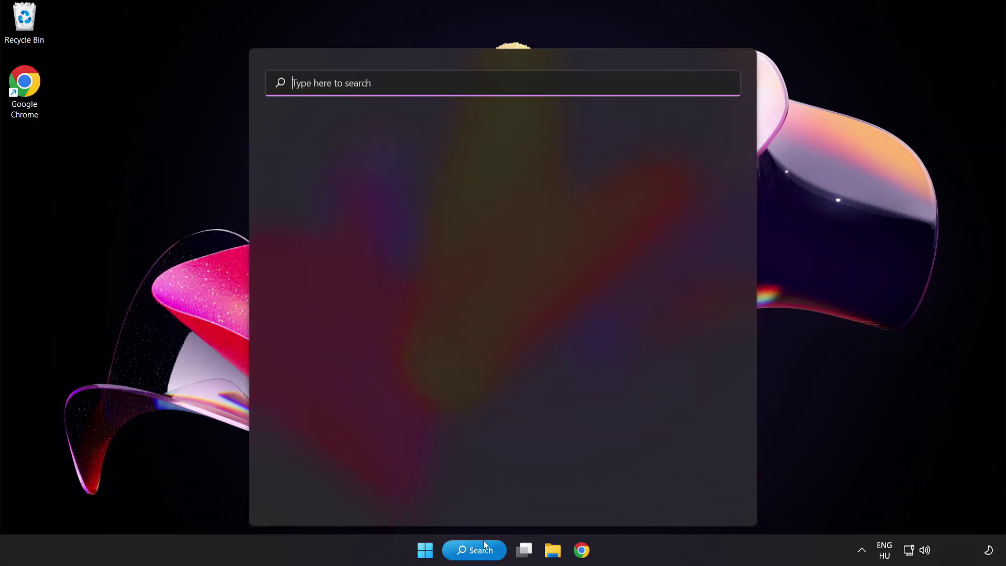
pyautogui.write('update')
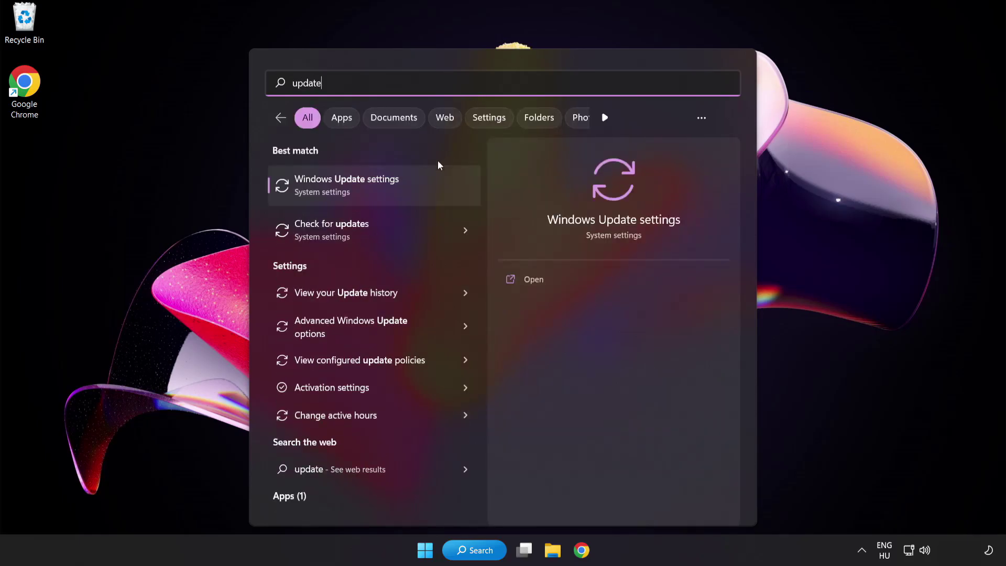
pyautogui.click(384, 191)
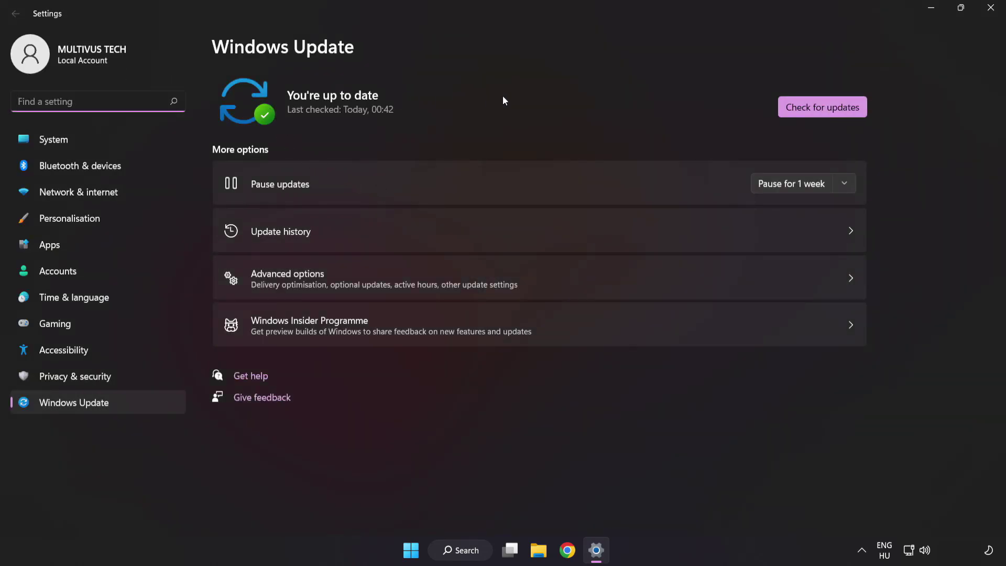
pyautogui.click(819, 113)
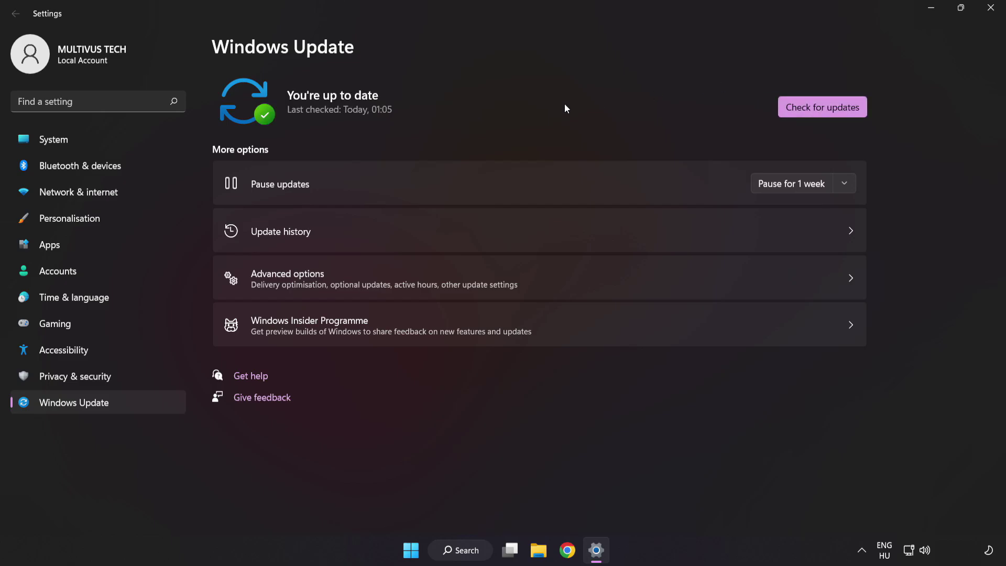
pyautogui.click(988, 12)
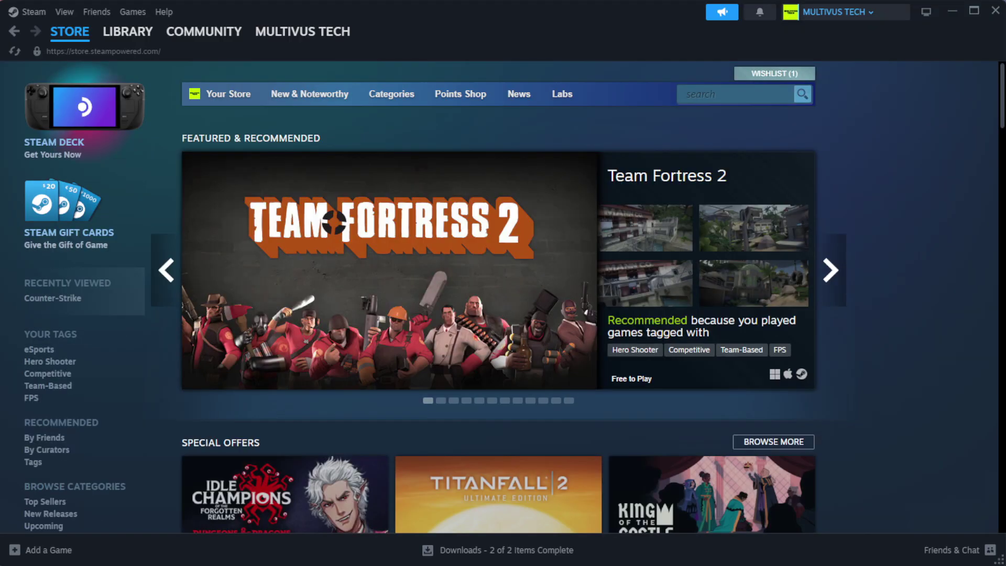
# In the Steam library, verify the integrity of the installed files of the favorite game "YOUR NOT WORKING GAME".
pyautogui.moveTo(143, 40)
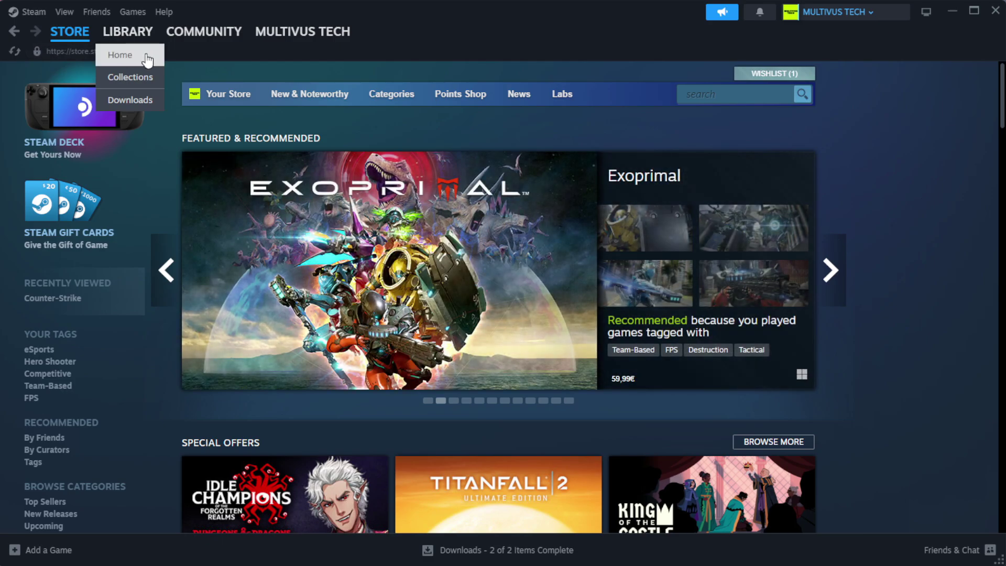
pyautogui.click(142, 55)
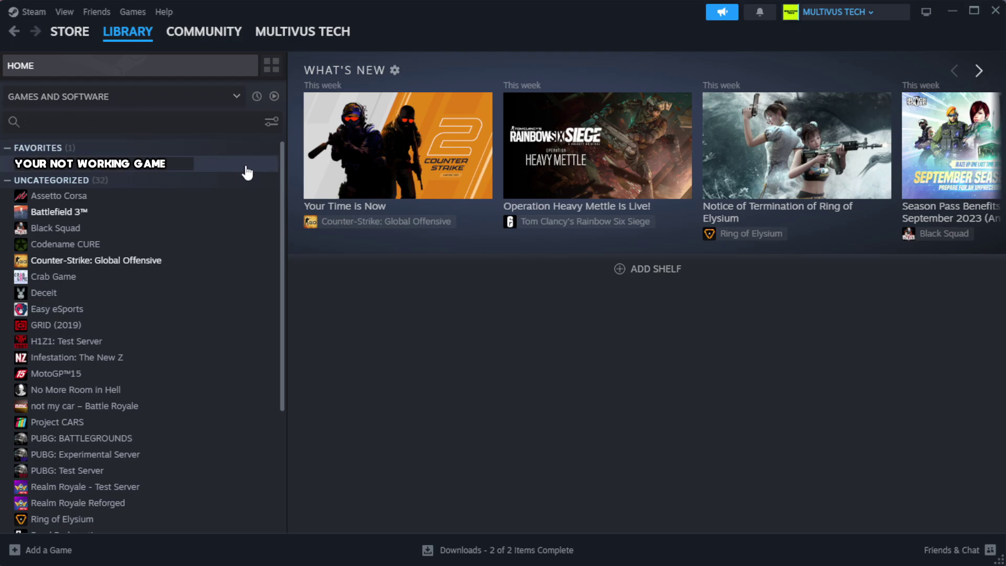
pyautogui.rightClick(247, 171)
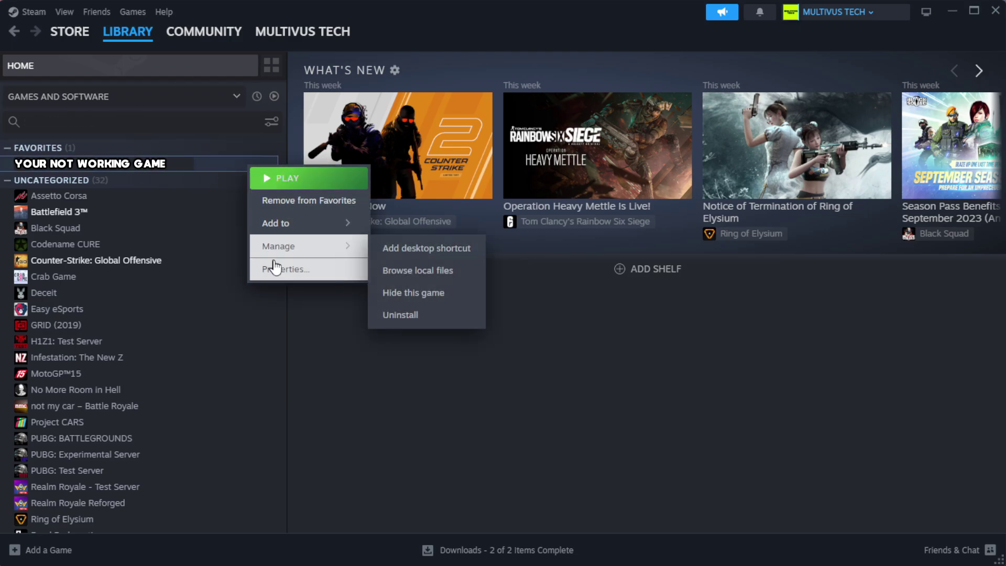
pyautogui.click(319, 276)
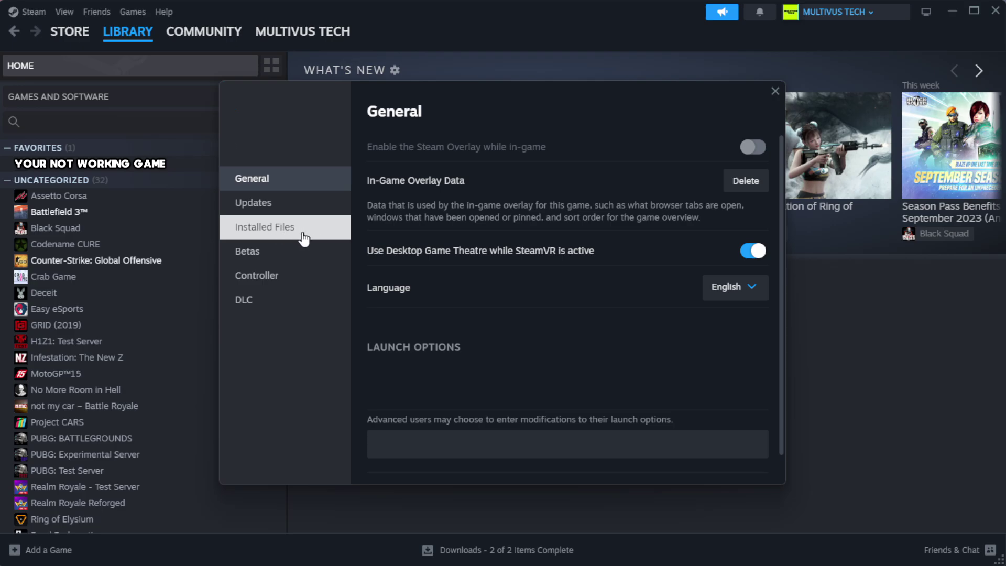
pyautogui.click(330, 239)
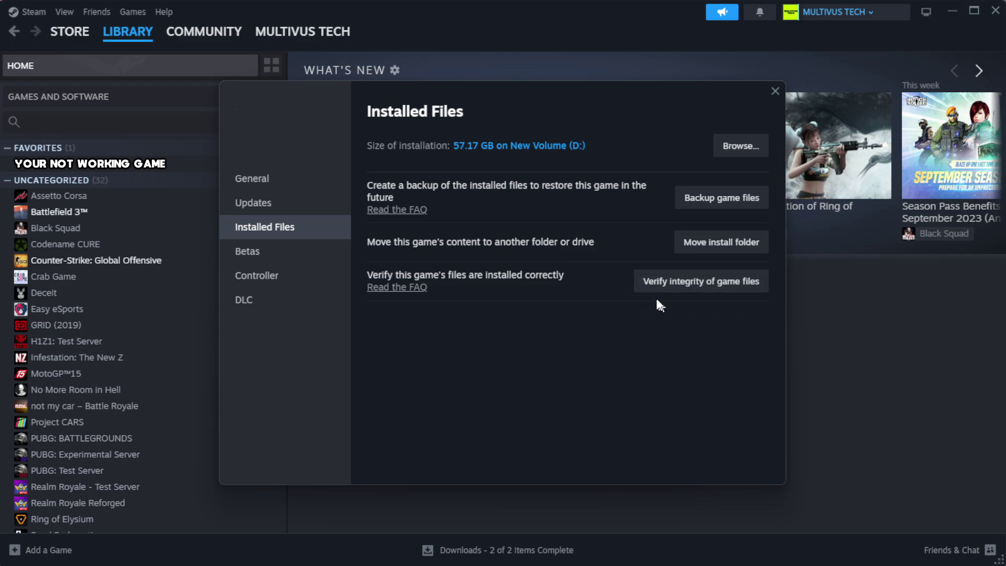
pyautogui.click(706, 287)
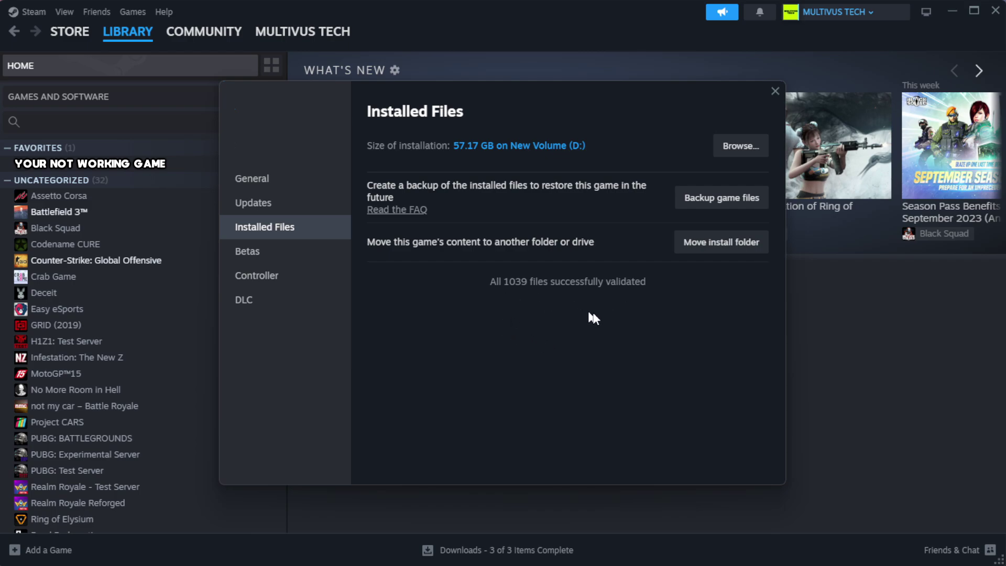
# Browse to the game's install folder and open the properties of the "YOUR NOT WORKING GAME" shortcut.
pyautogui.click(738, 156)
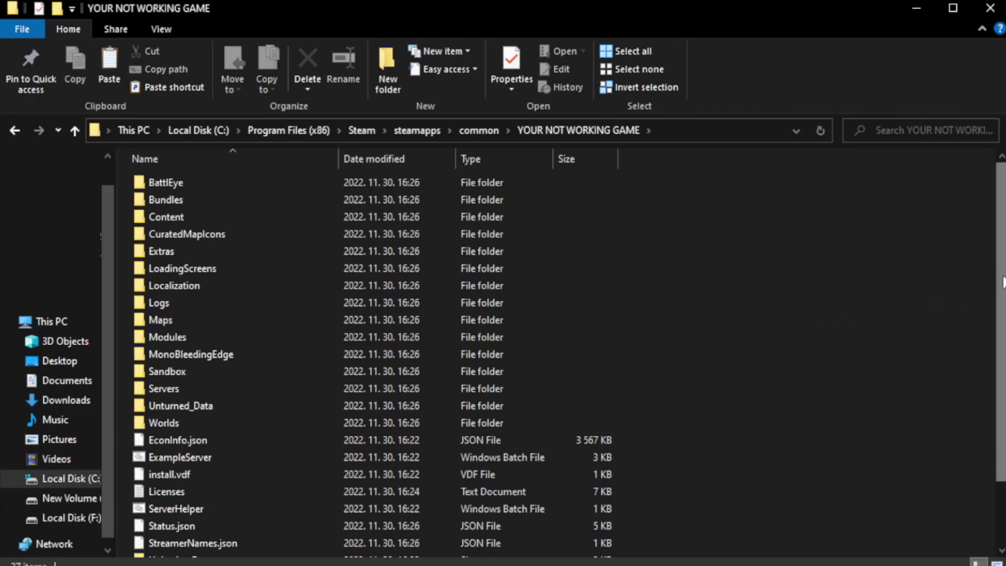
pyautogui.scroll(-2, 1002, 372)
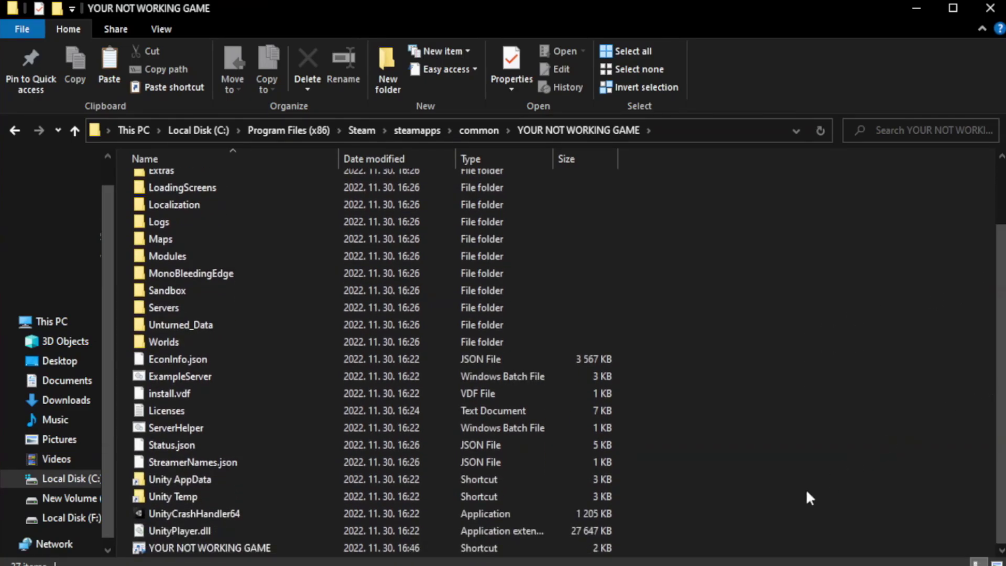
pyautogui.click(393, 554)
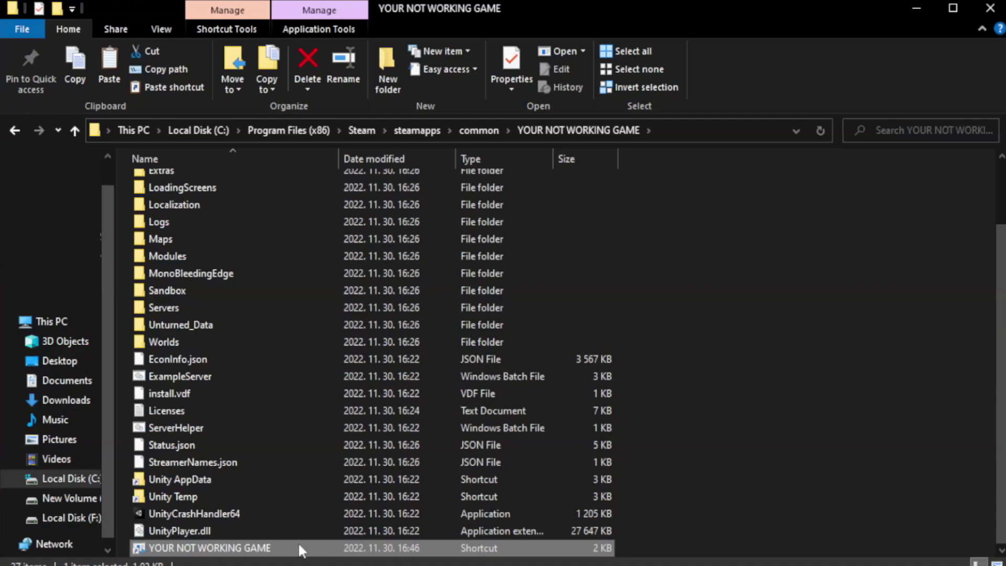
pyautogui.rightClick(336, 549)
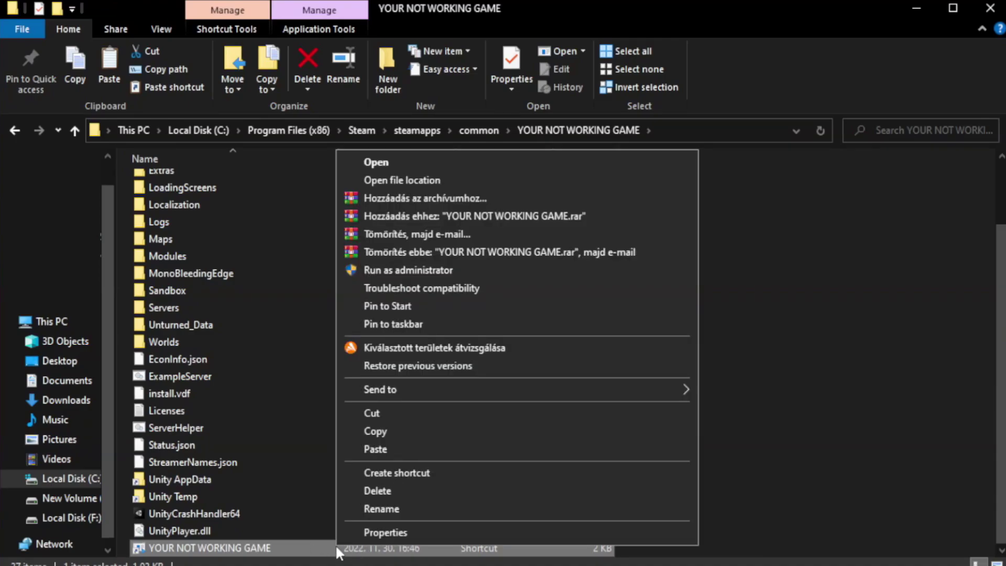
pyautogui.click(514, 533)
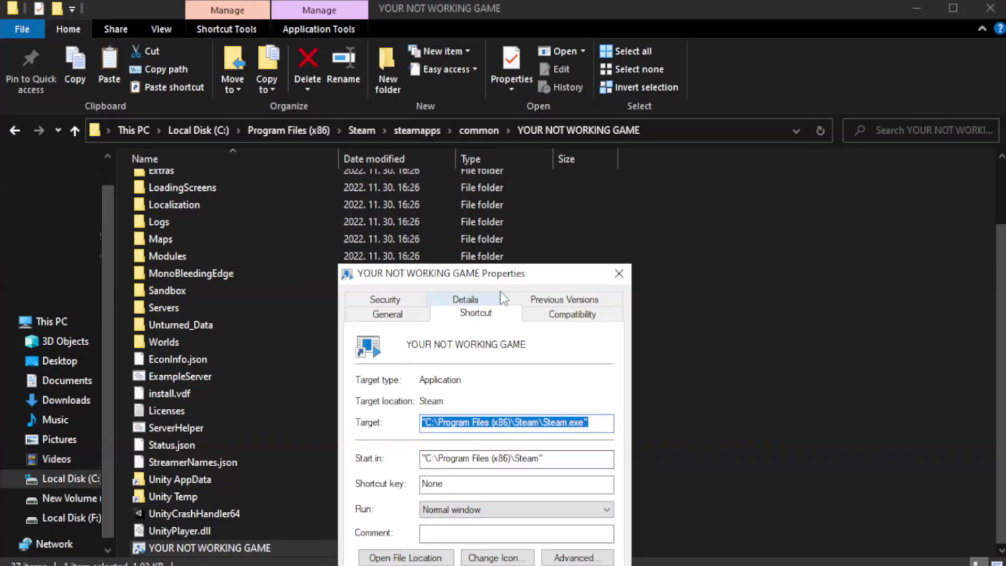
pyautogui.moveTo(506, 278); pyautogui.dragTo(506, 103)
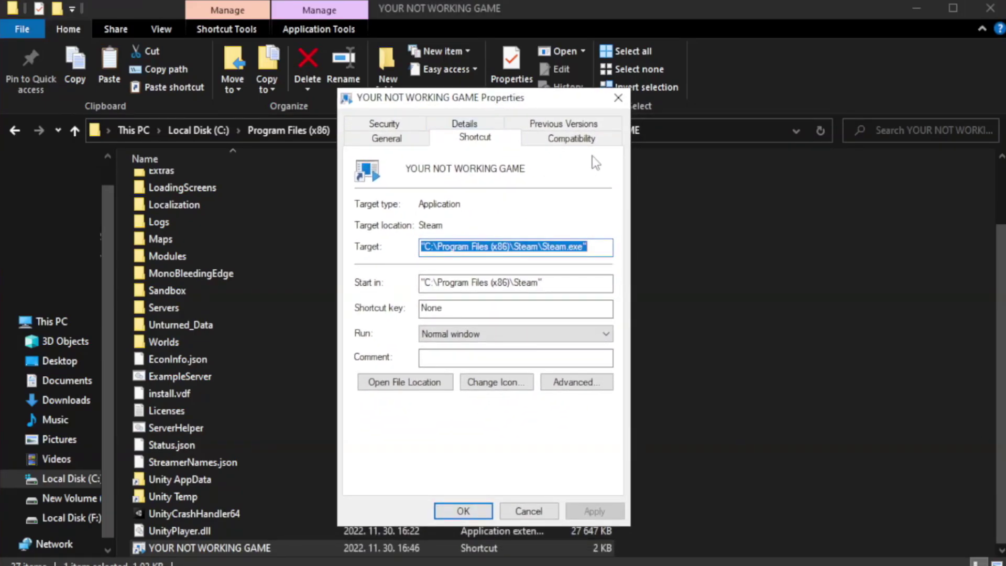
# Set the shortcut to run in Windows 8 compatibility mode, with fullscreen optimizations disabled and as an administrator, and apply the changes.
pyautogui.click(566, 141)
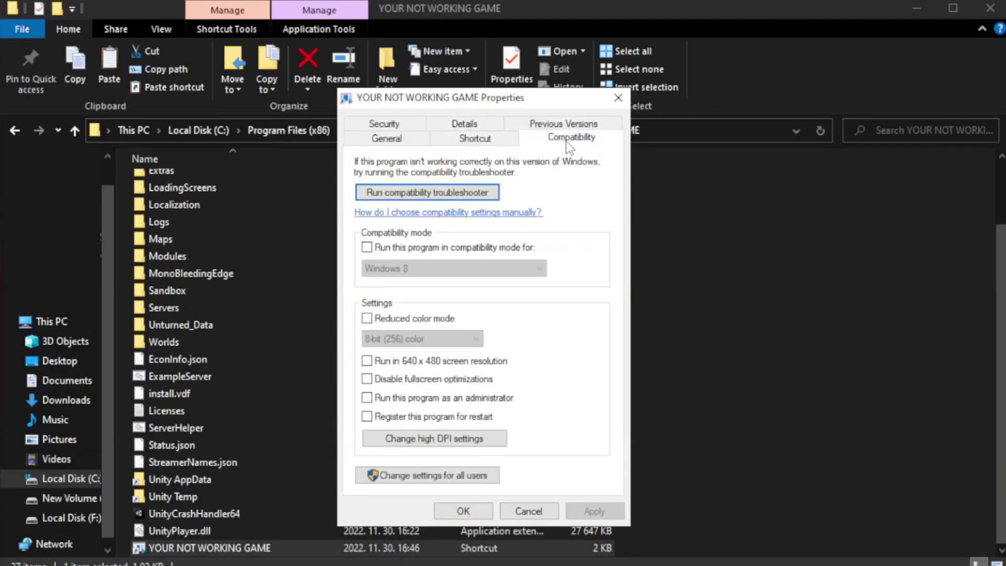
pyautogui.click(398, 248)
pyautogui.click(452, 269)
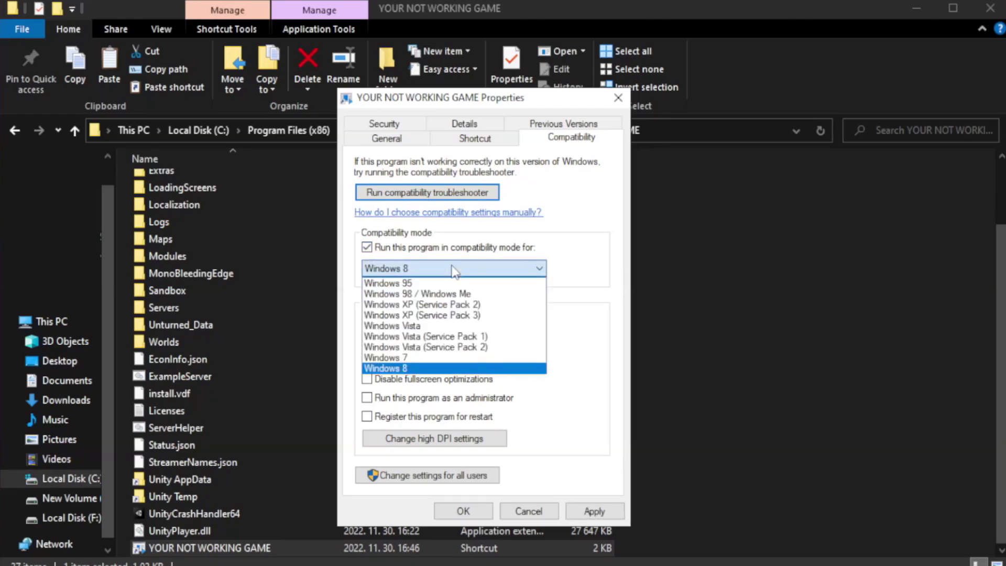
pyautogui.click(426, 369)
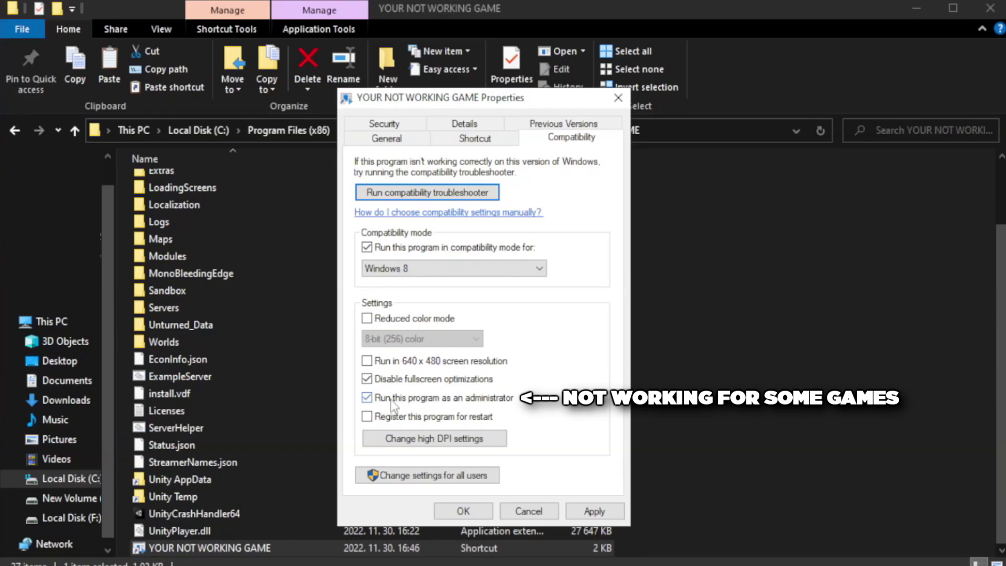
pyautogui.click(593, 513)
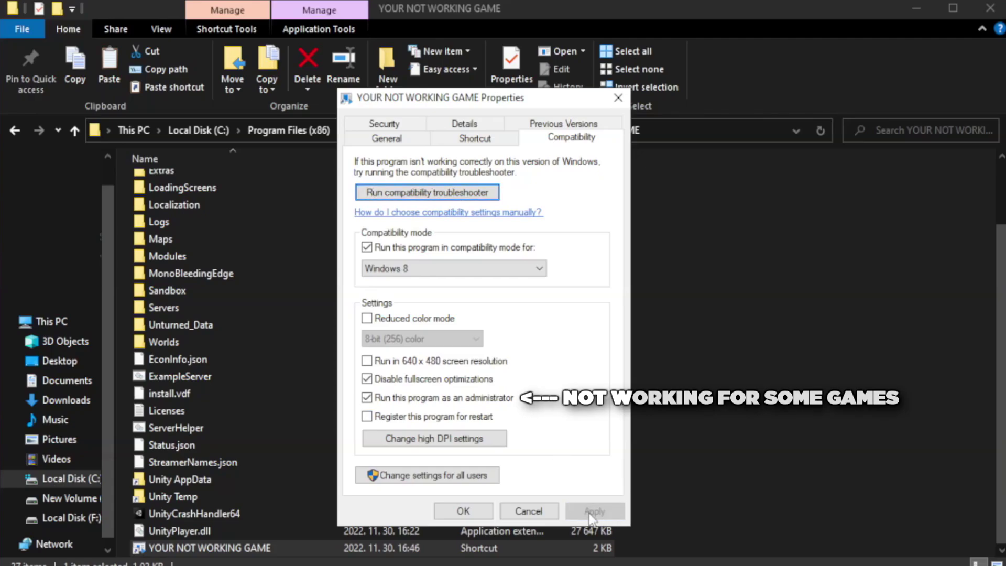
pyautogui.click(462, 511)
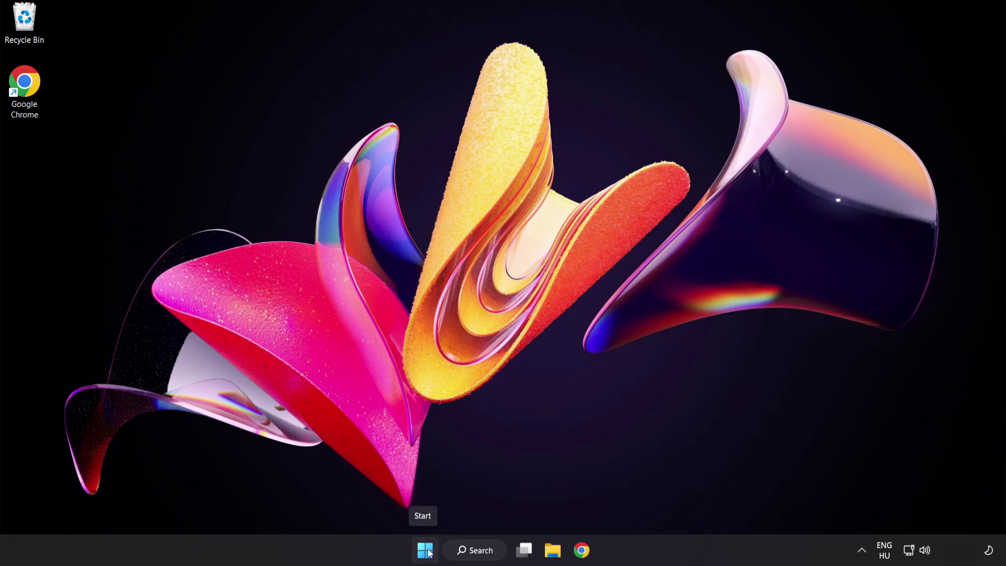
# In Task Manager, disable the startup apps Cortana, Phone Link, Terminal and Windows Security notification icon, and close Task Manager.
pyautogui.rightClick(428, 553)
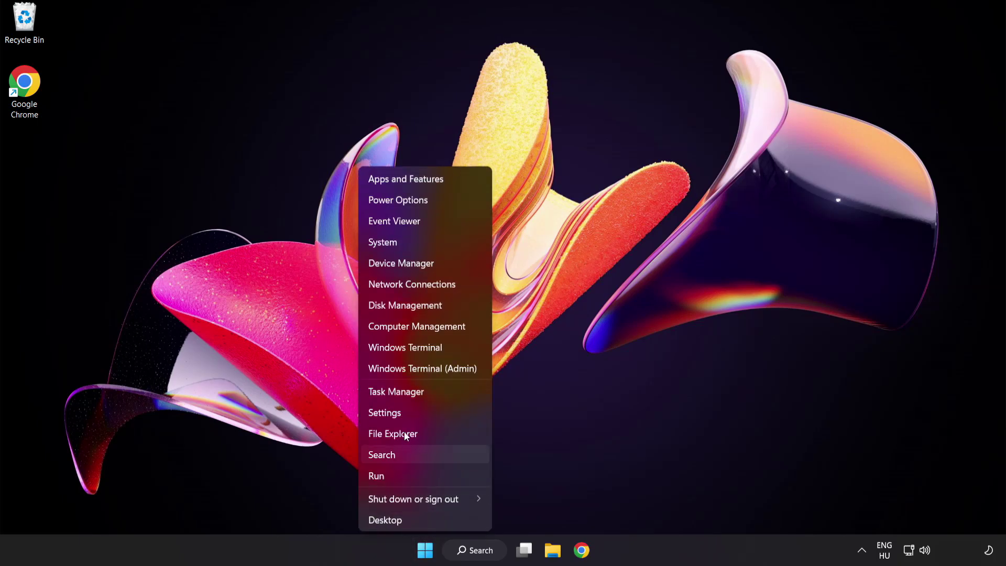
pyautogui.click(436, 394)
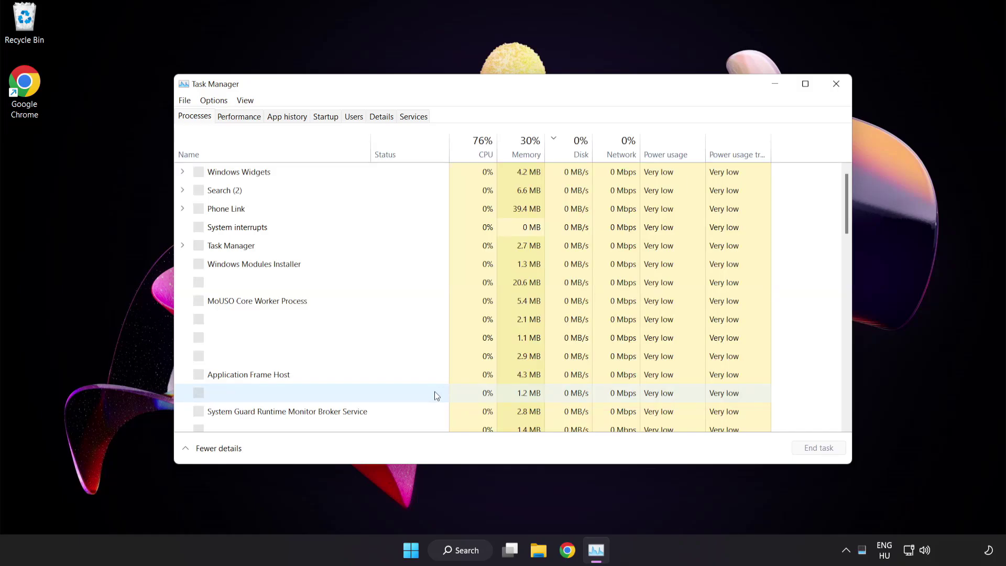
pyautogui.click(333, 122)
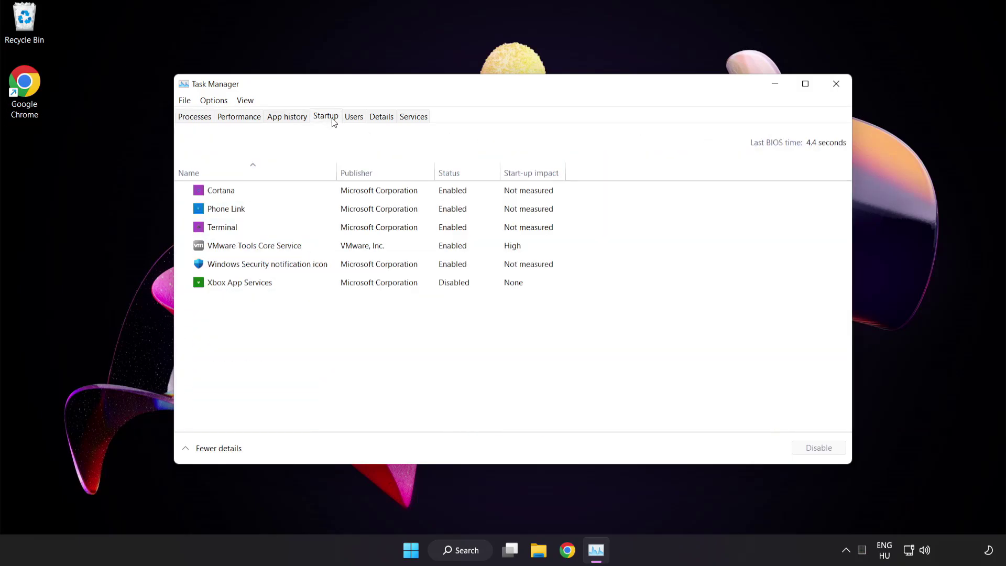
pyautogui.click(334, 197)
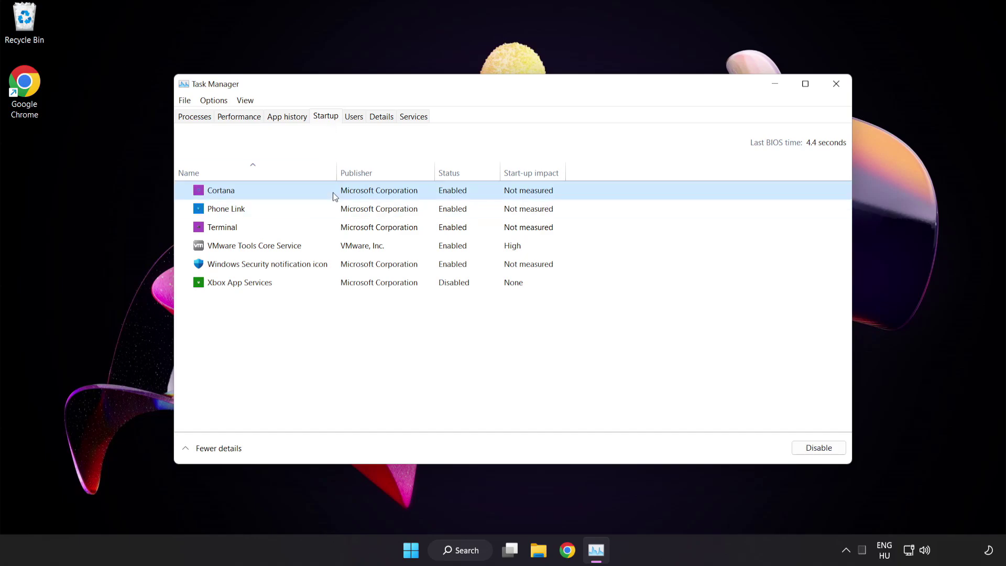
pyautogui.click(818, 447)
pyautogui.click(310, 208)
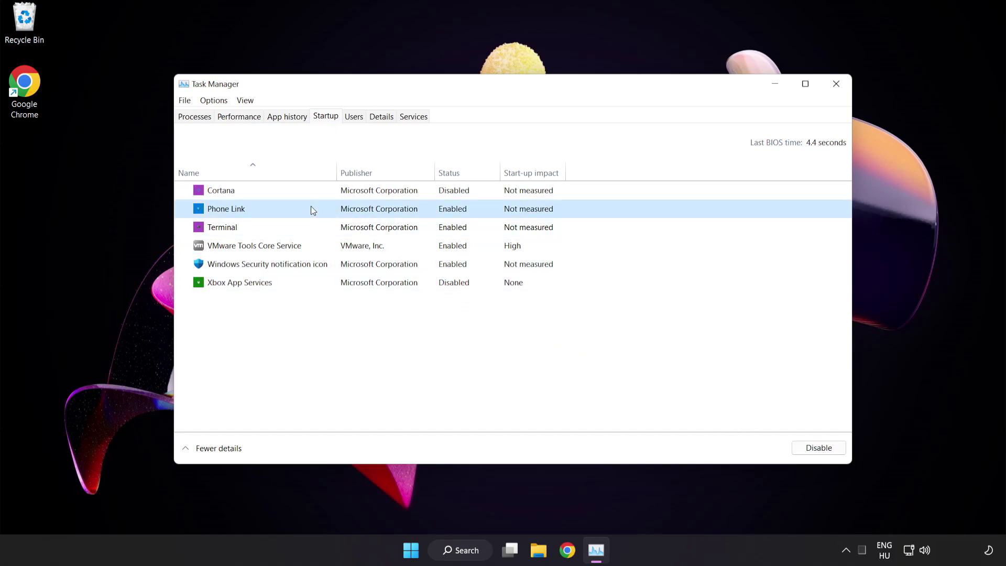
pyautogui.click(815, 457)
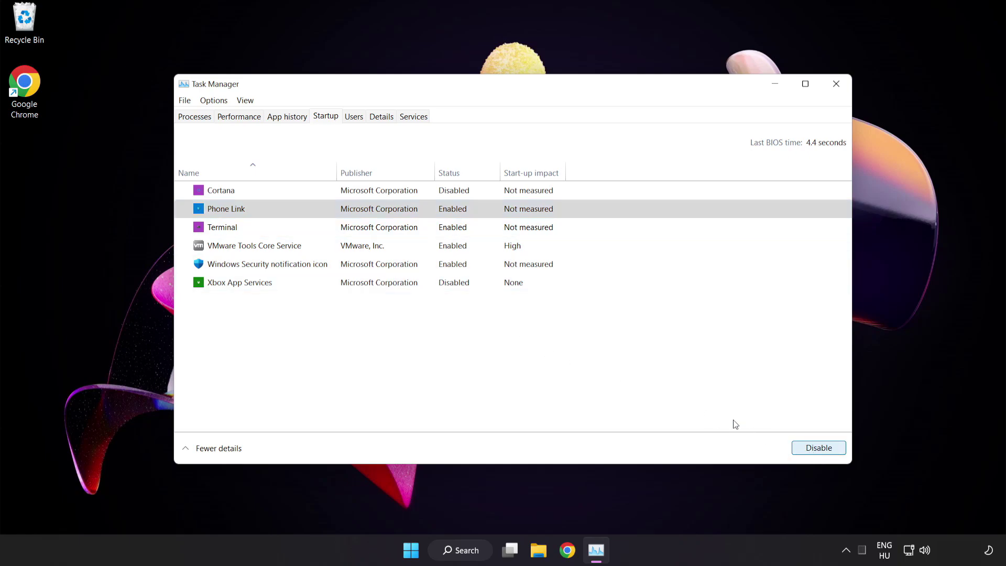
pyautogui.click(325, 231)
pyautogui.click(799, 447)
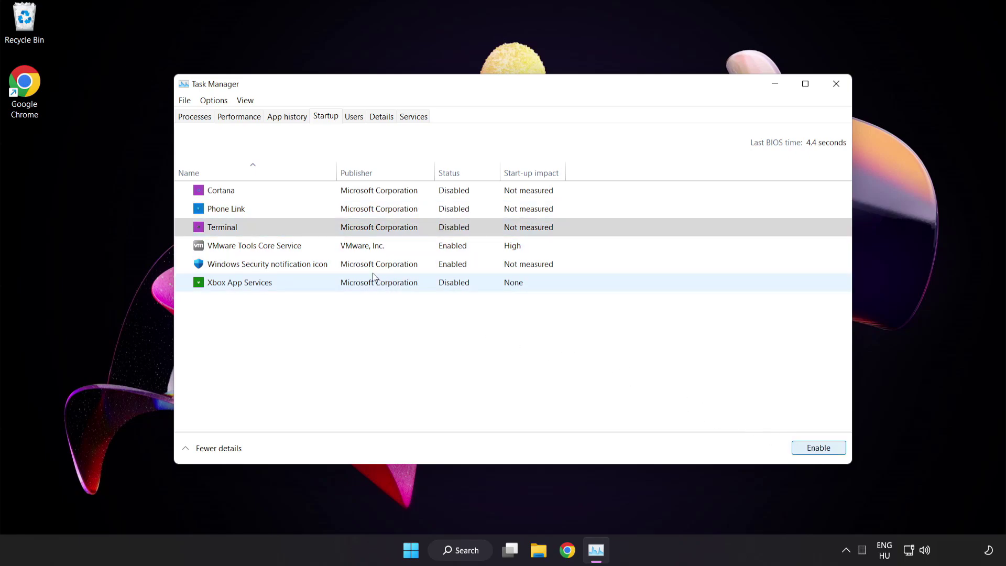
pyautogui.click(341, 266)
pyautogui.click(809, 449)
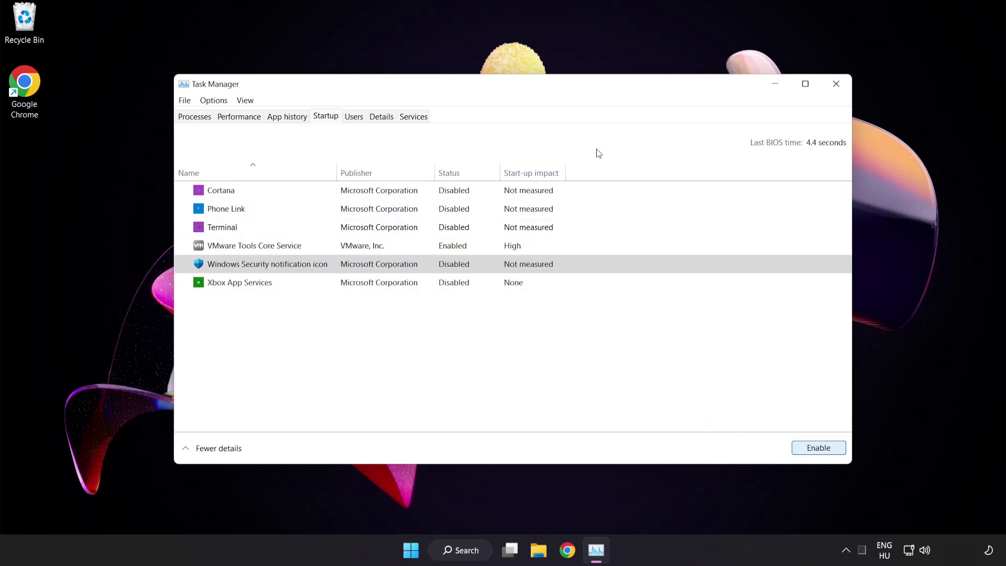
pyautogui.click(836, 84)
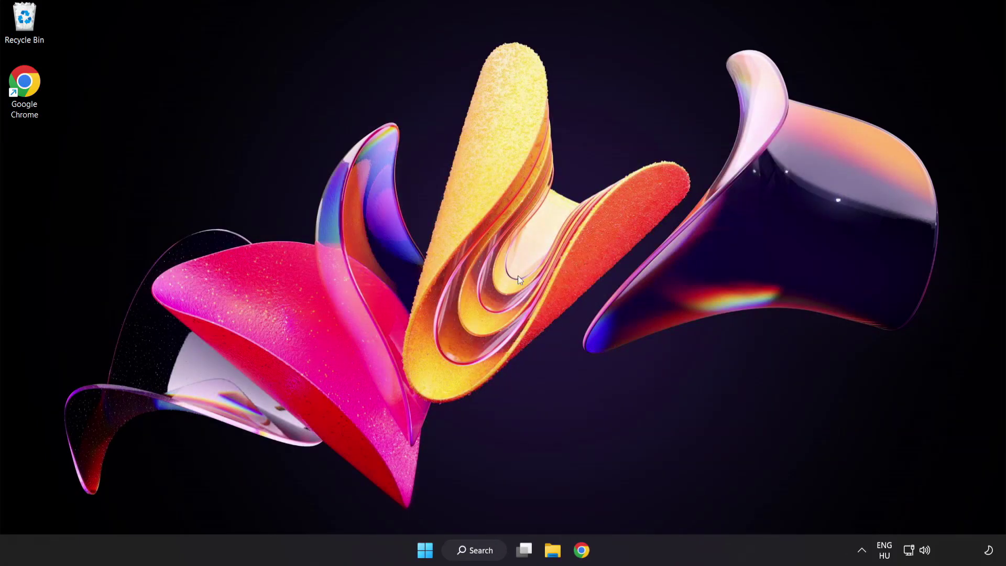
# Search Windows for "security", open Windows Security, and go to the exclusions in the virus and threat protection settings.
pyautogui.click(485, 554)
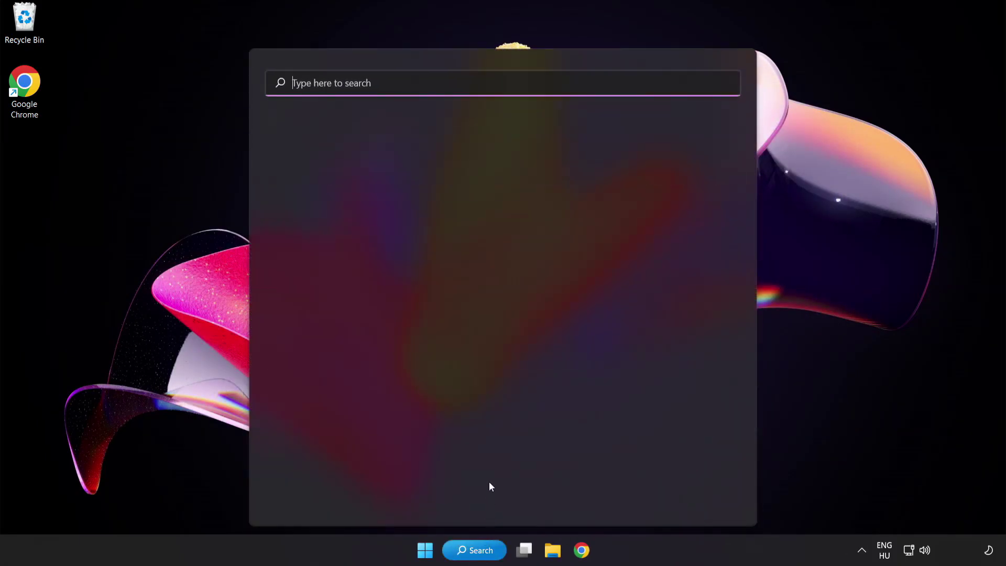
pyautogui.write('sec')
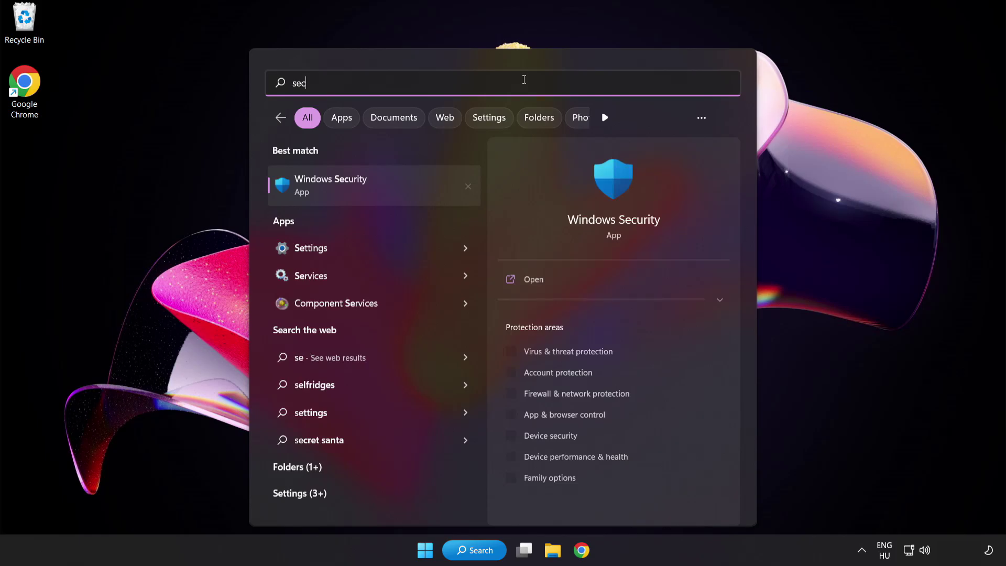
pyautogui.write('urity')
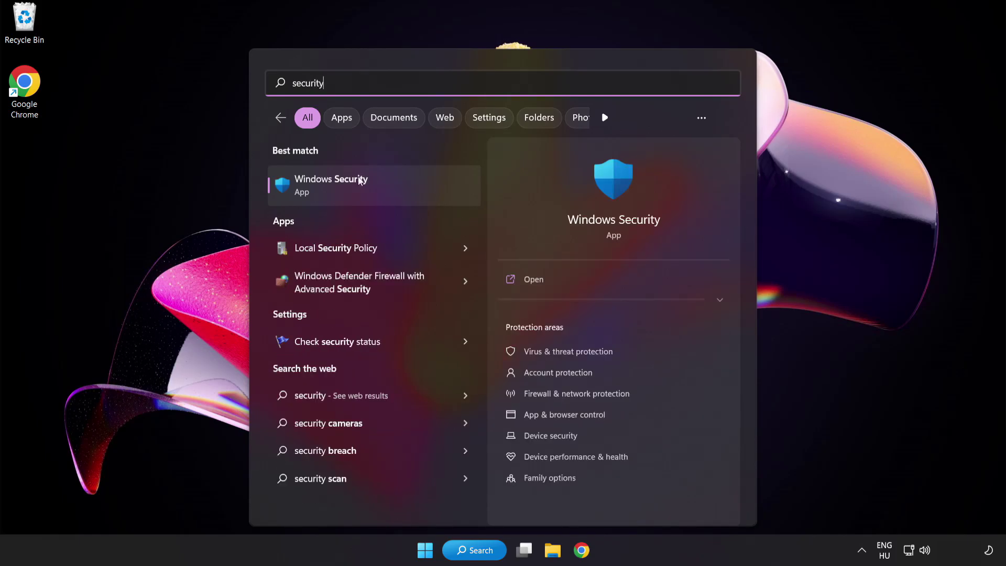
pyautogui.click(381, 187)
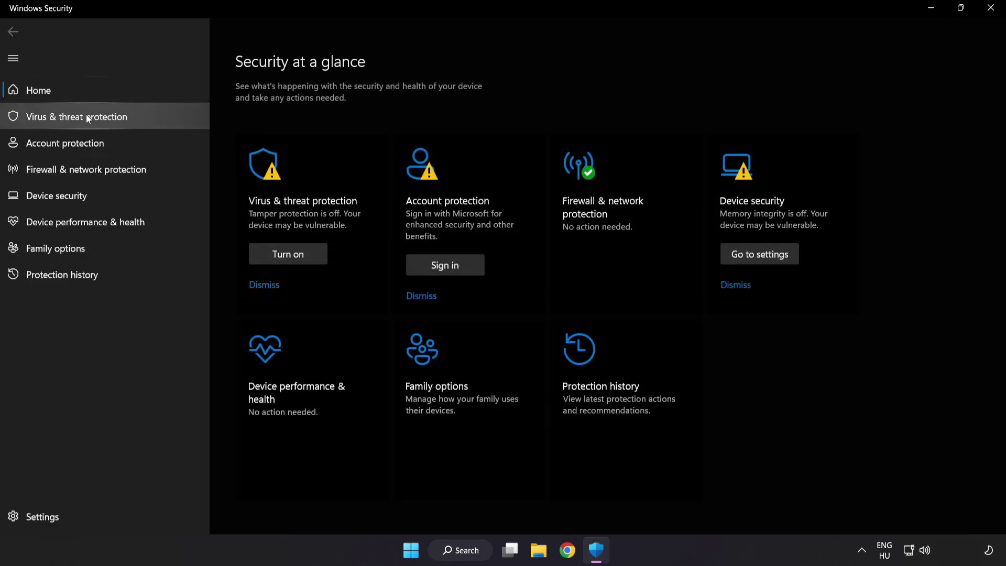
pyautogui.click(152, 118)
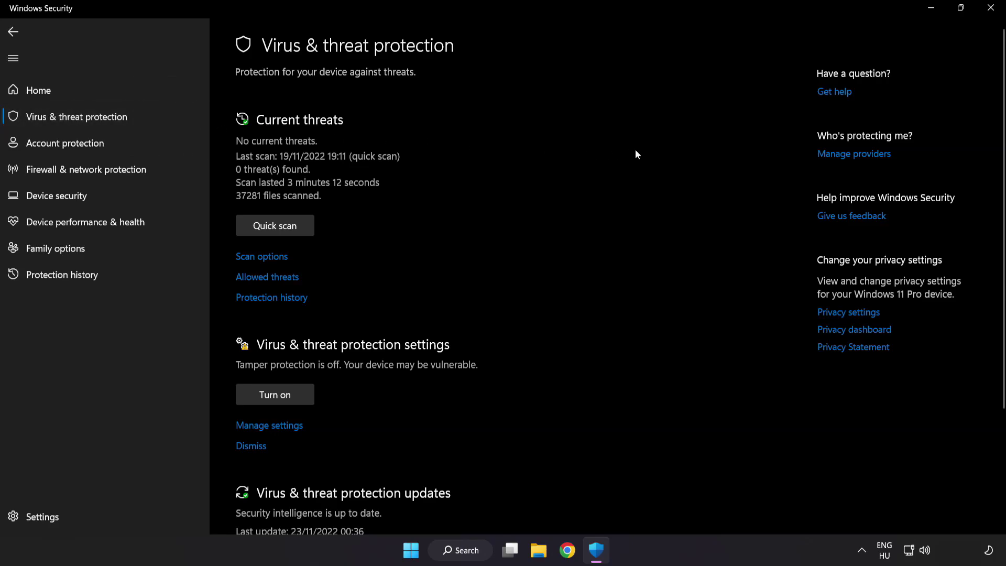
pyautogui.scroll(-3, 636, 154)
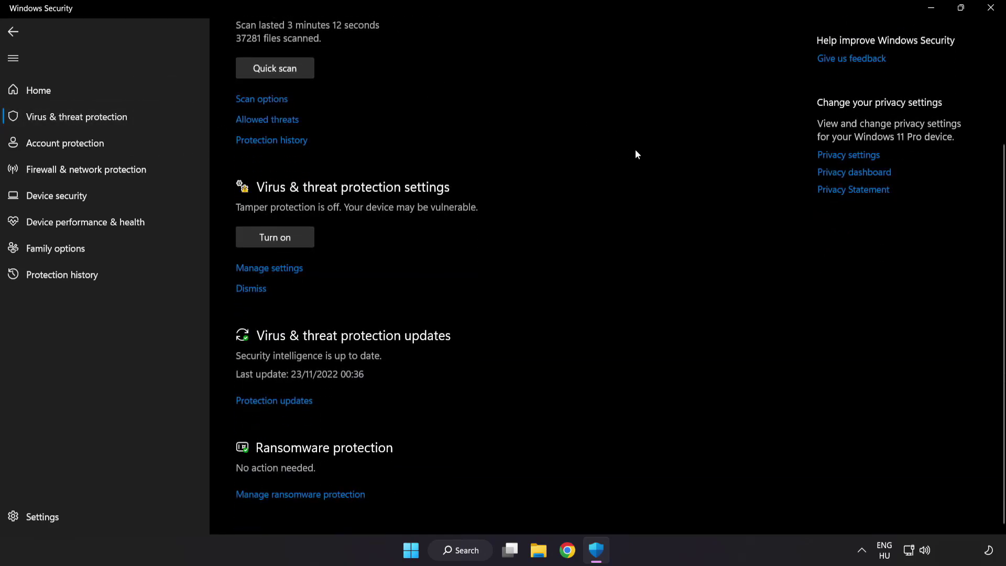
pyautogui.click(276, 268)
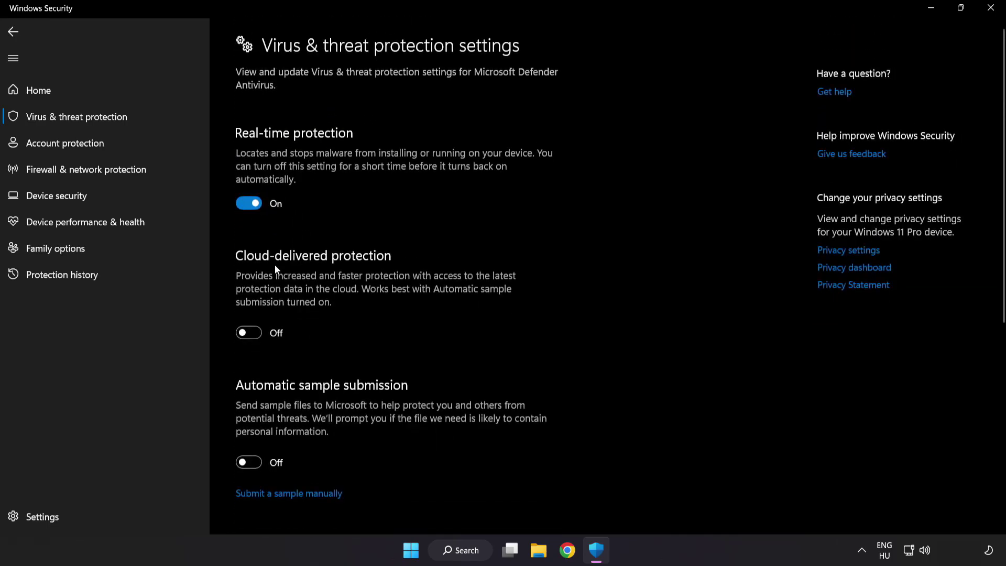
pyautogui.scroll(-7, 585, 272)
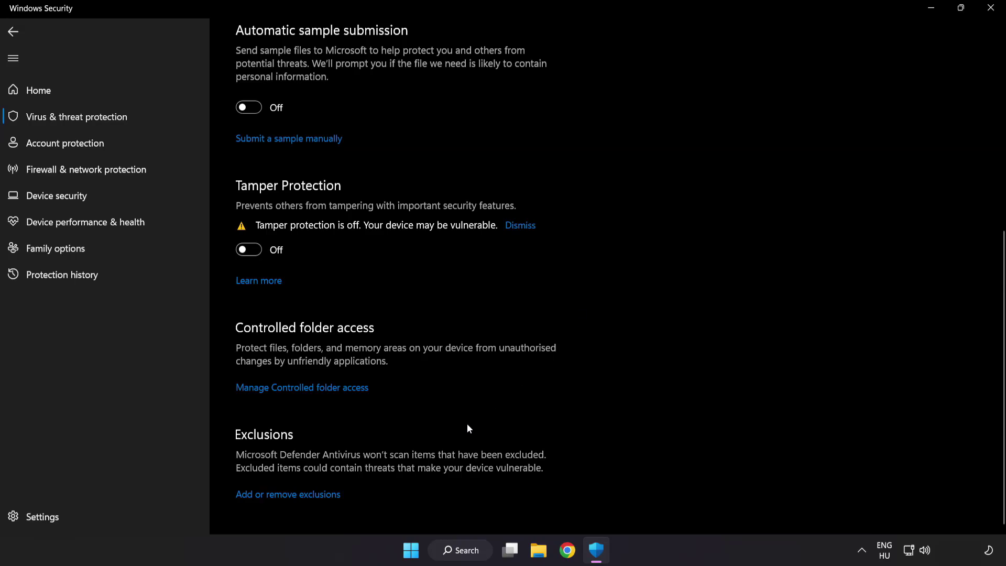
pyautogui.click(294, 495)
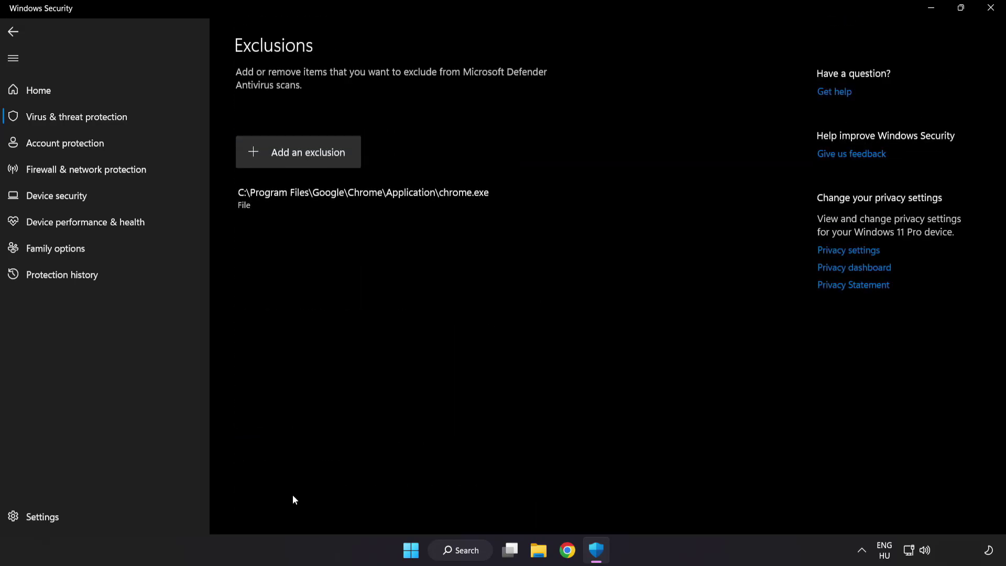
# Add a file exclusion for the "NOT WORKING APP" shortcut in C:\Program Files (x86)\NOT WORKING APP, and close Windows Security.
pyautogui.click(301, 163)
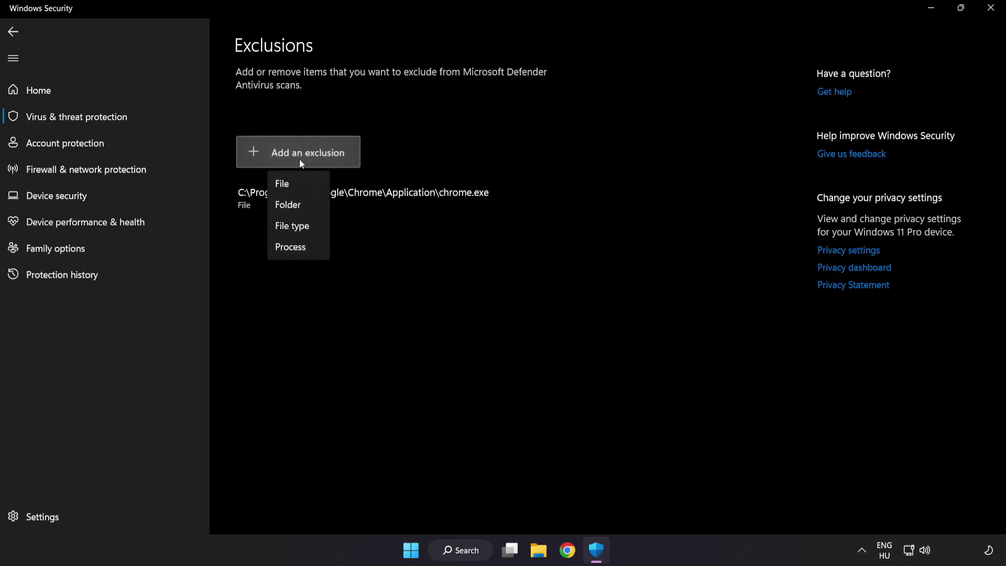
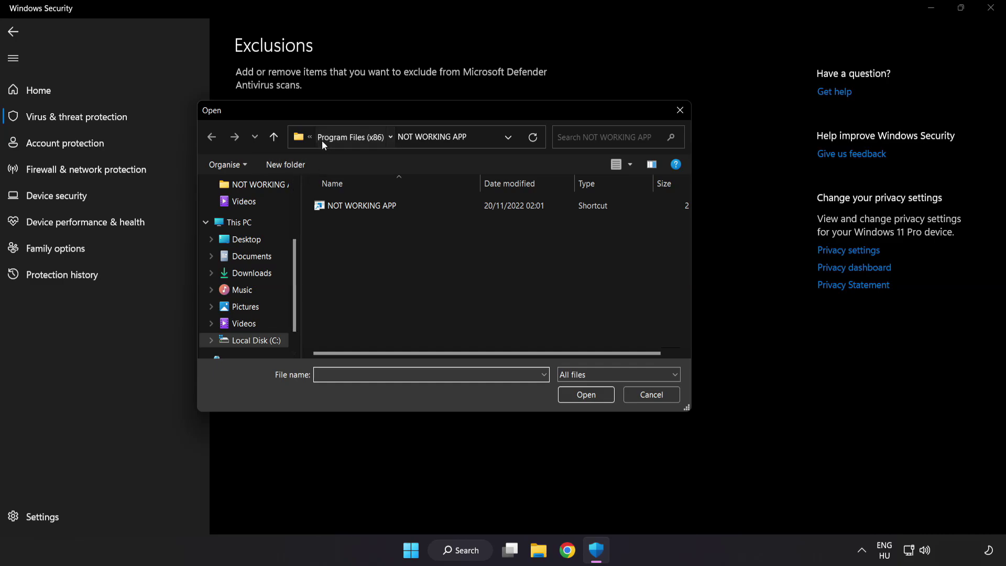
pyautogui.click(321, 140)
pyautogui.click(329, 137)
pyautogui.click(330, 137)
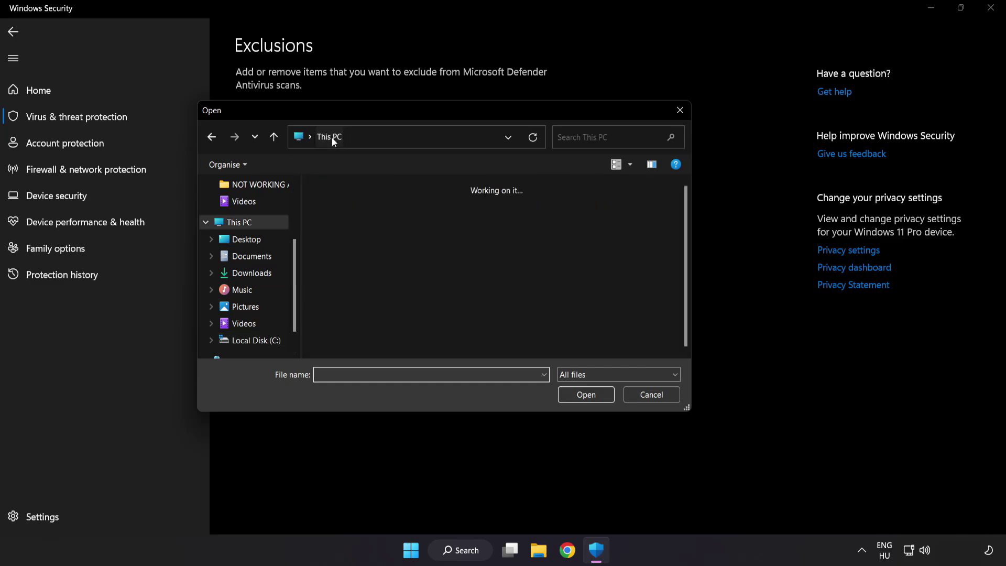
pyautogui.doubleClick(374, 341)
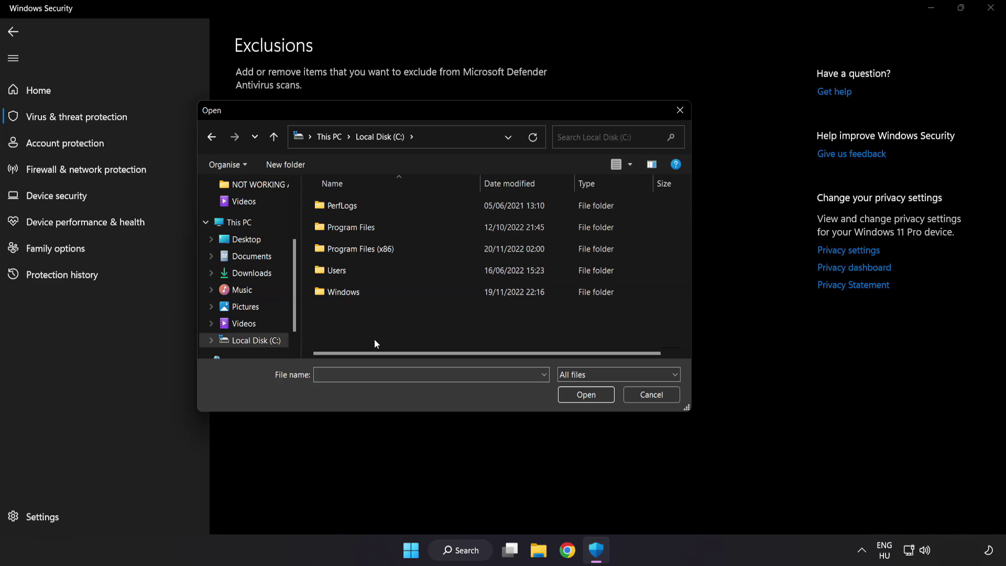
pyautogui.doubleClick(386, 247)
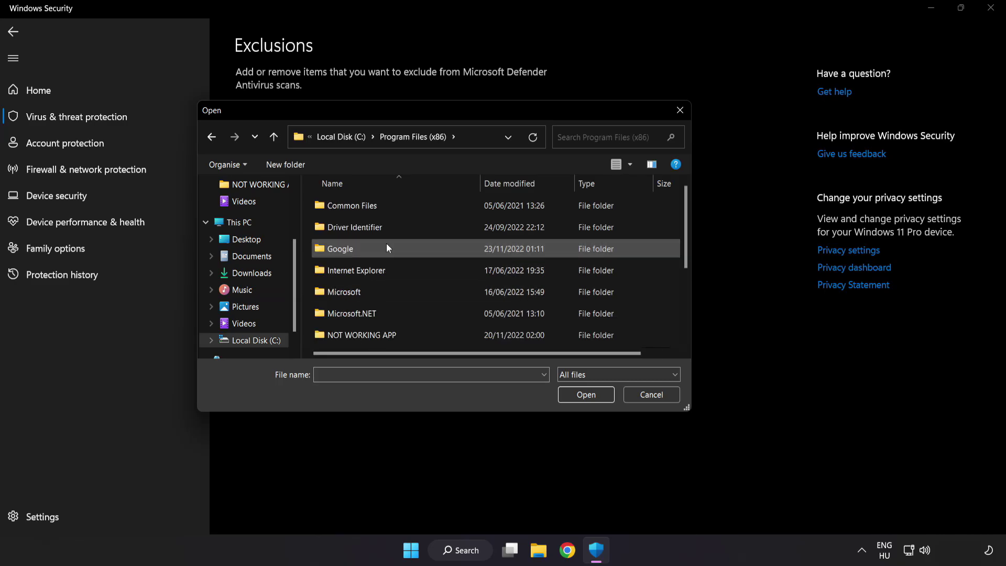
pyautogui.scroll(-1, 372, 345)
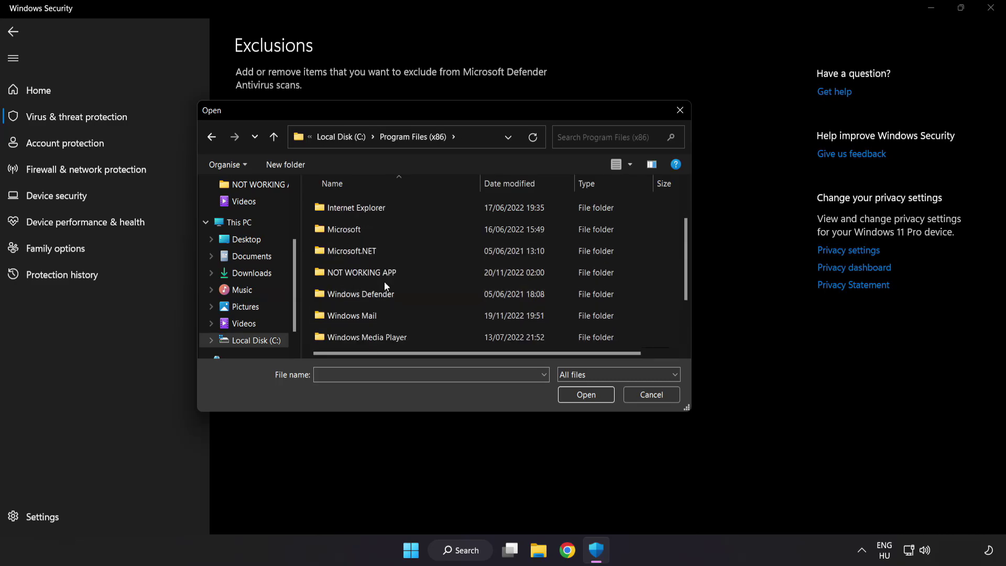
pyautogui.doubleClick(399, 273)
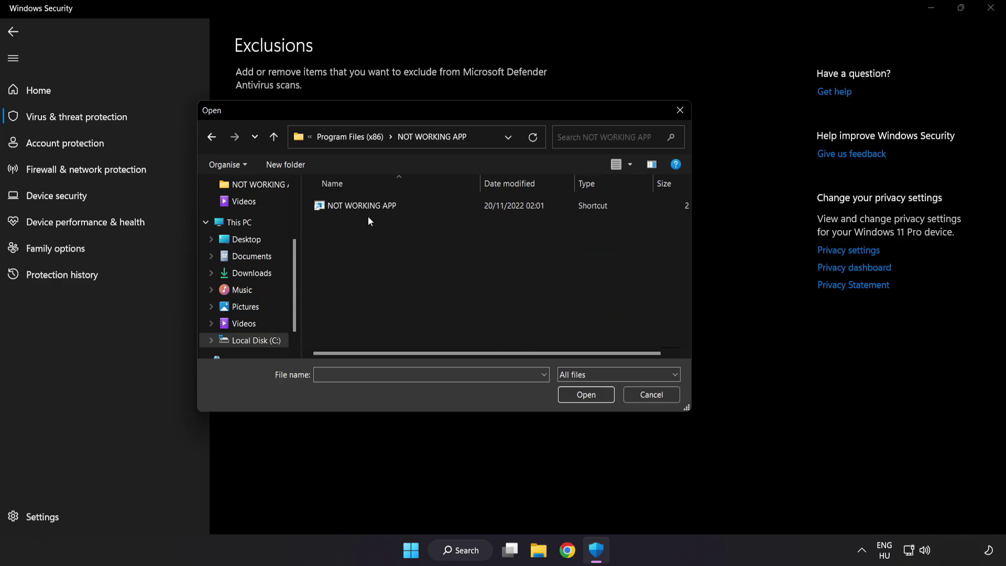
pyautogui.click(338, 209)
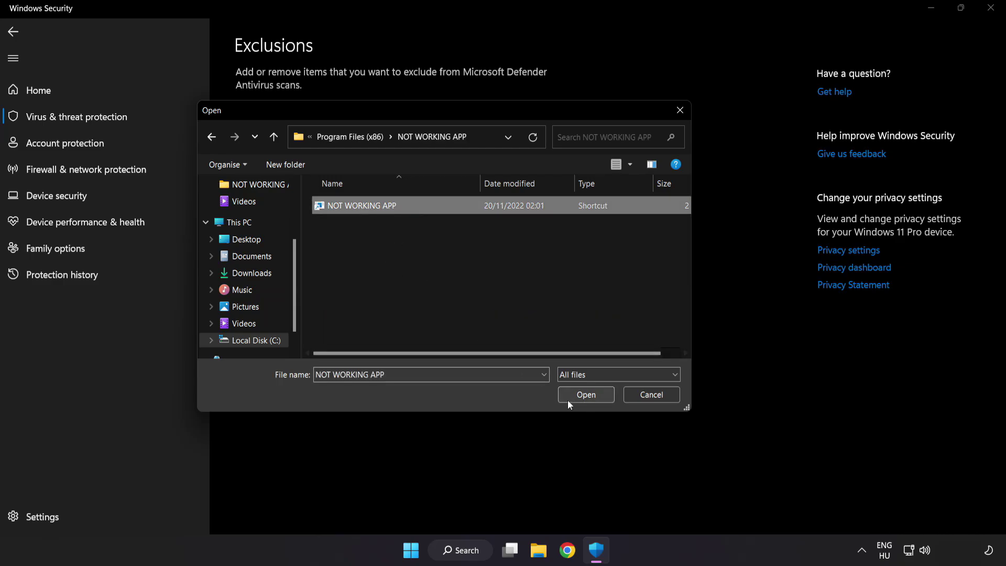
pyautogui.click(587, 396)
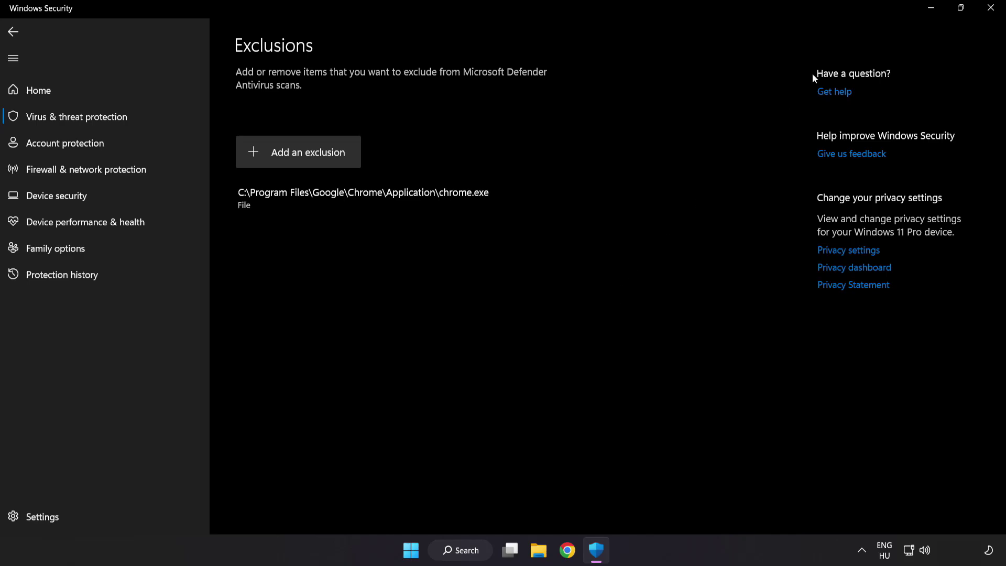
pyautogui.click(988, 16)
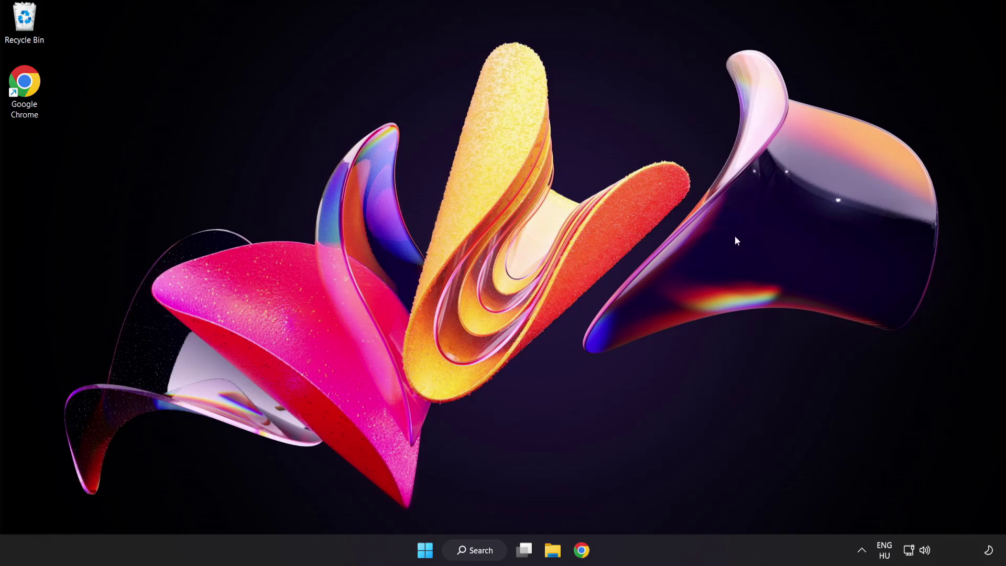
# Restart the PC.
pyautogui.click(425, 550)
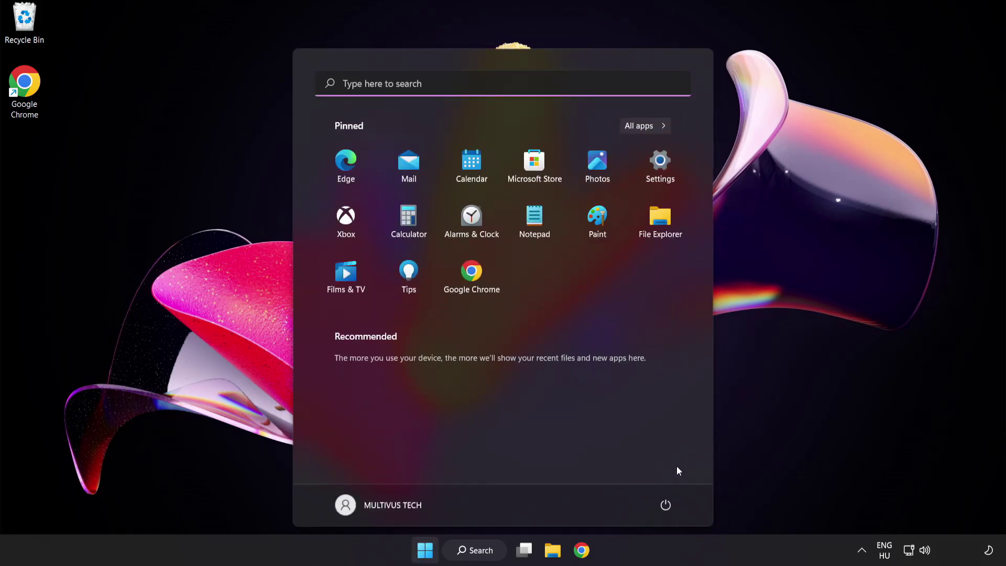
pyautogui.click(665, 506)
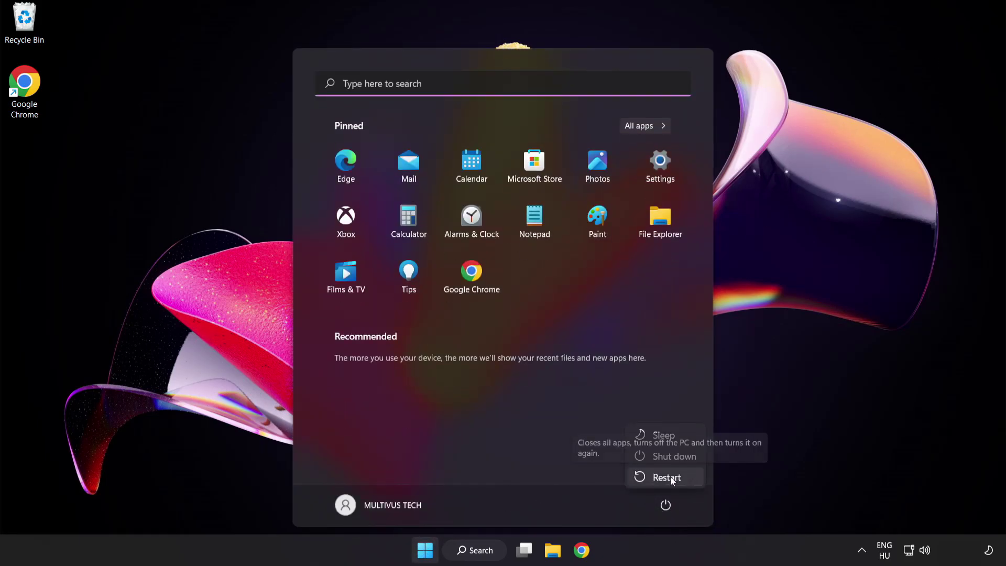